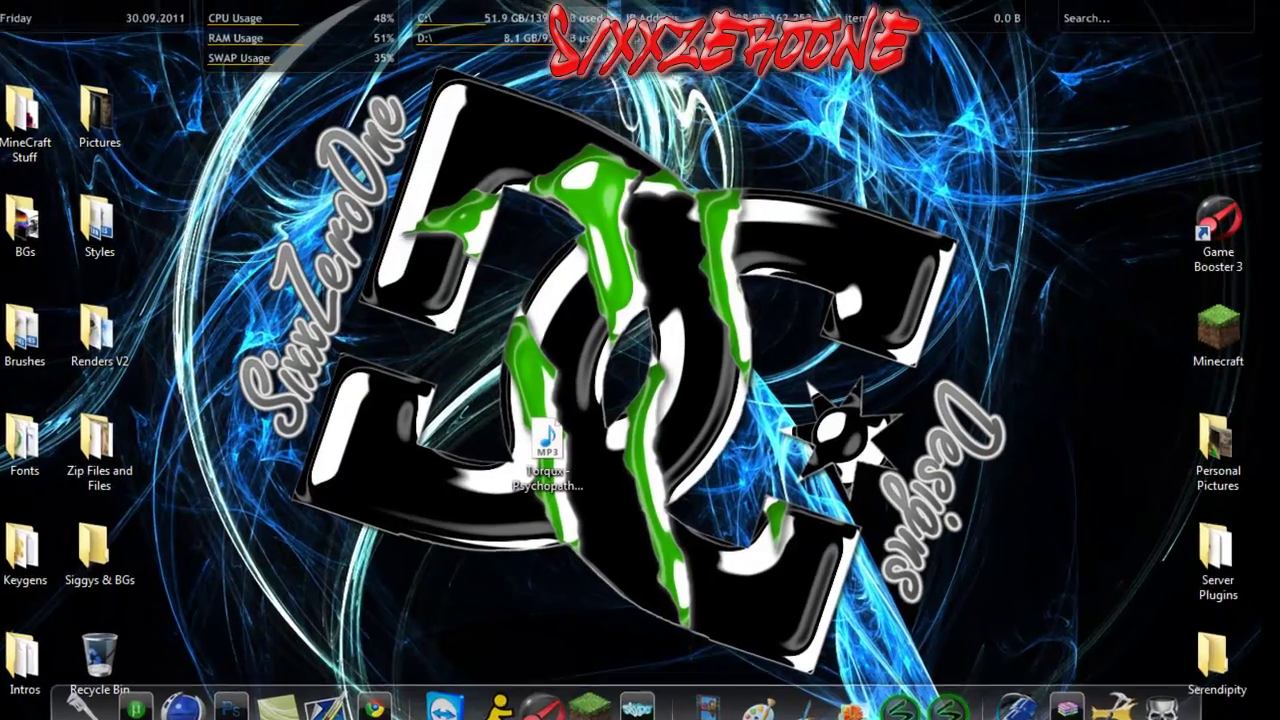
# Close the BlackBerry 8530 AutoPlay prompt and bring up the Start menu
pyautogui.click(288, 712)
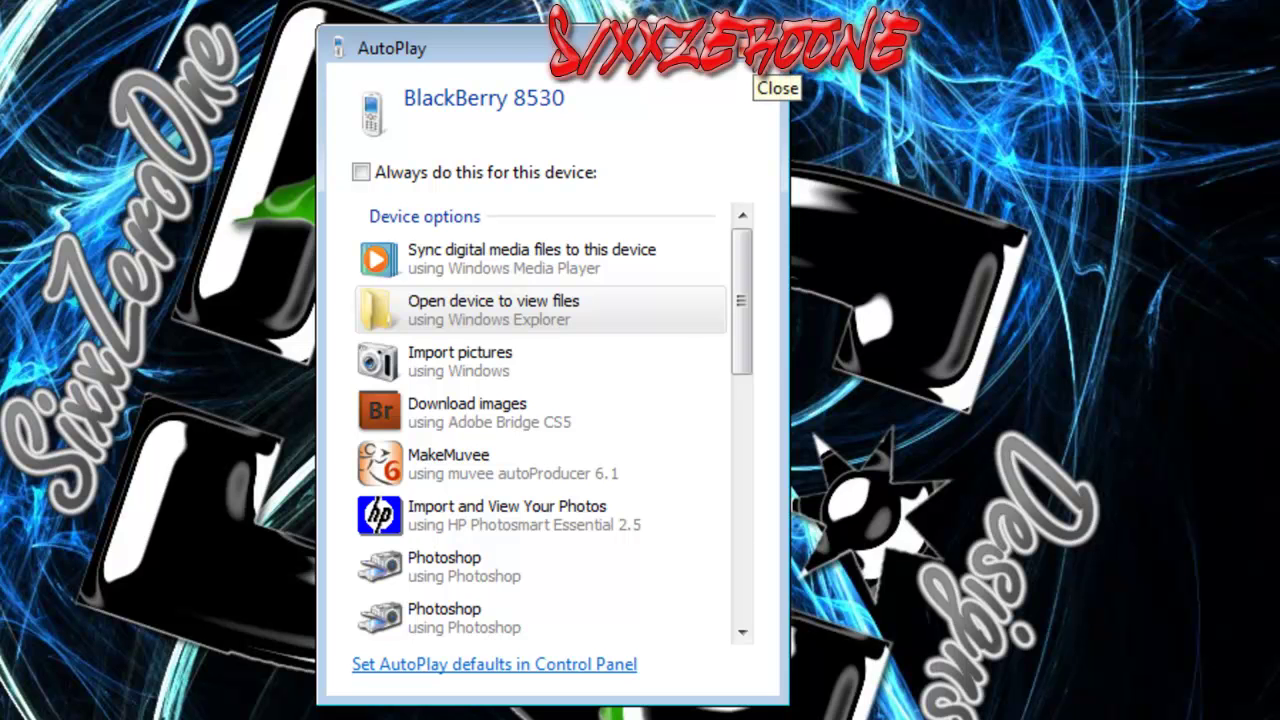
pyautogui.click(766, 52)
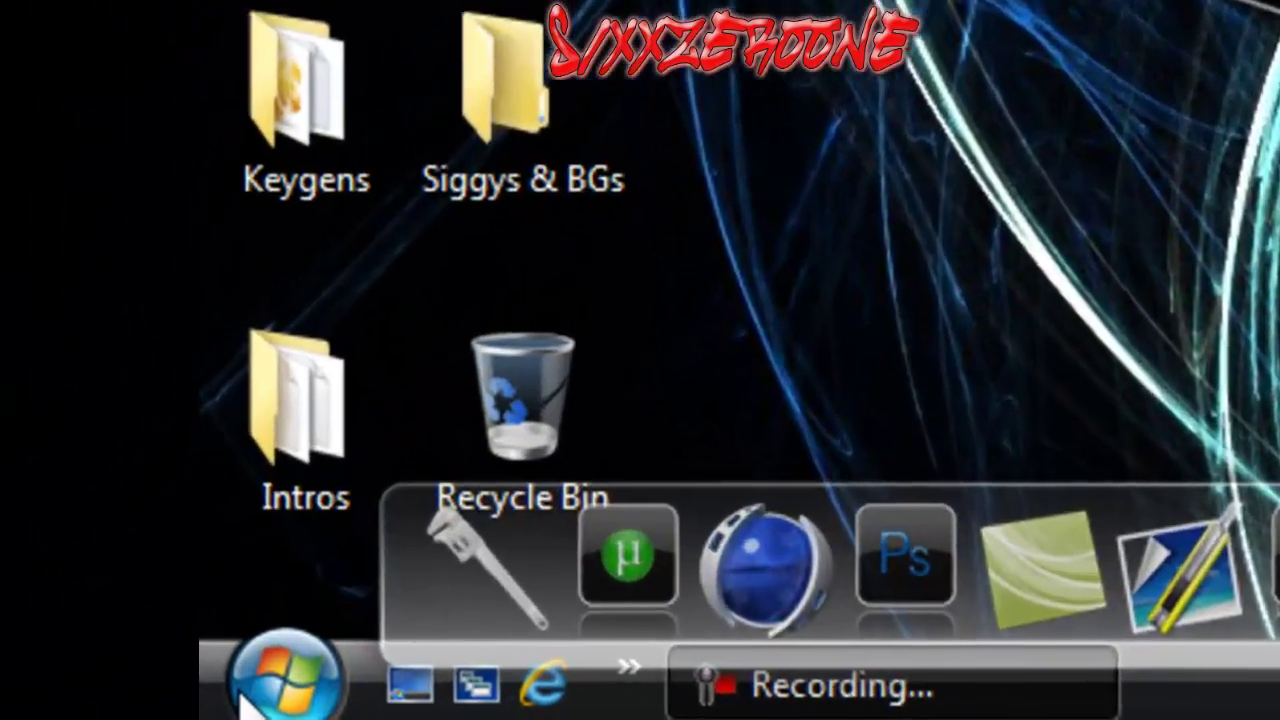
pyautogui.click(118, 708)
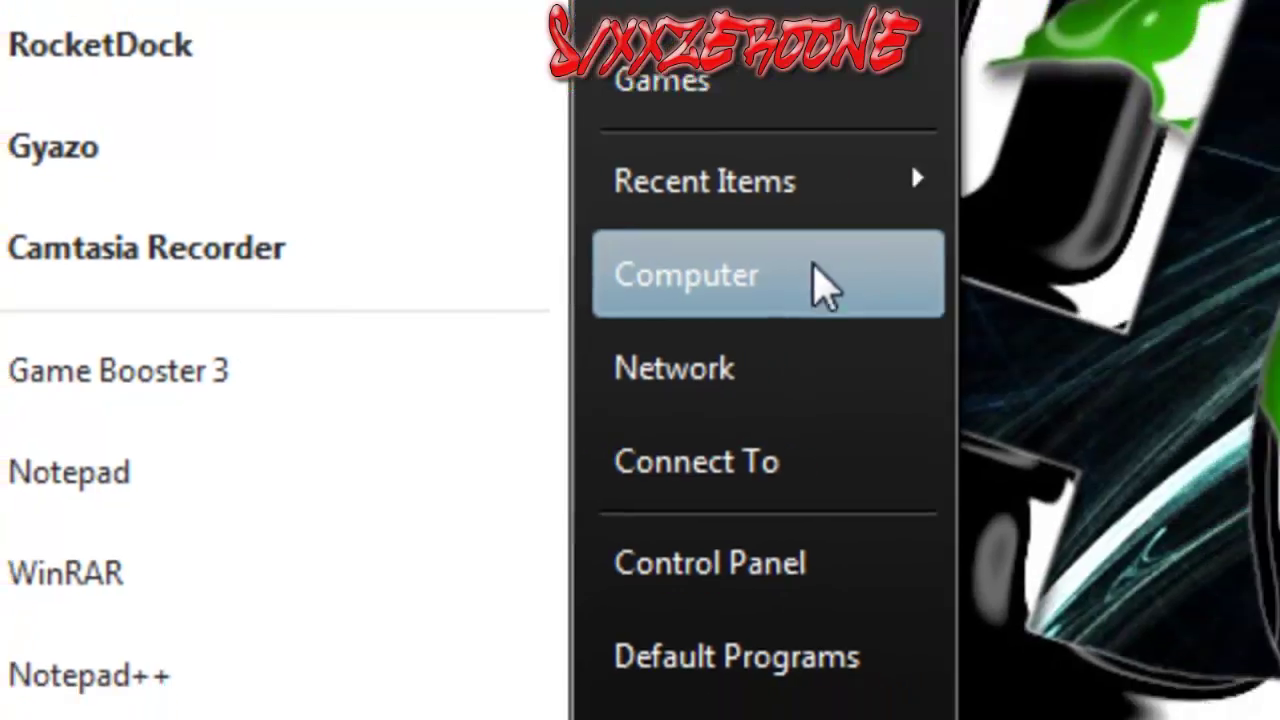
# Browse Computer > BlackBerry 8530 > Media Card > music to show its 36 MP3s, and reposition the window
pyautogui.click(894, 277)
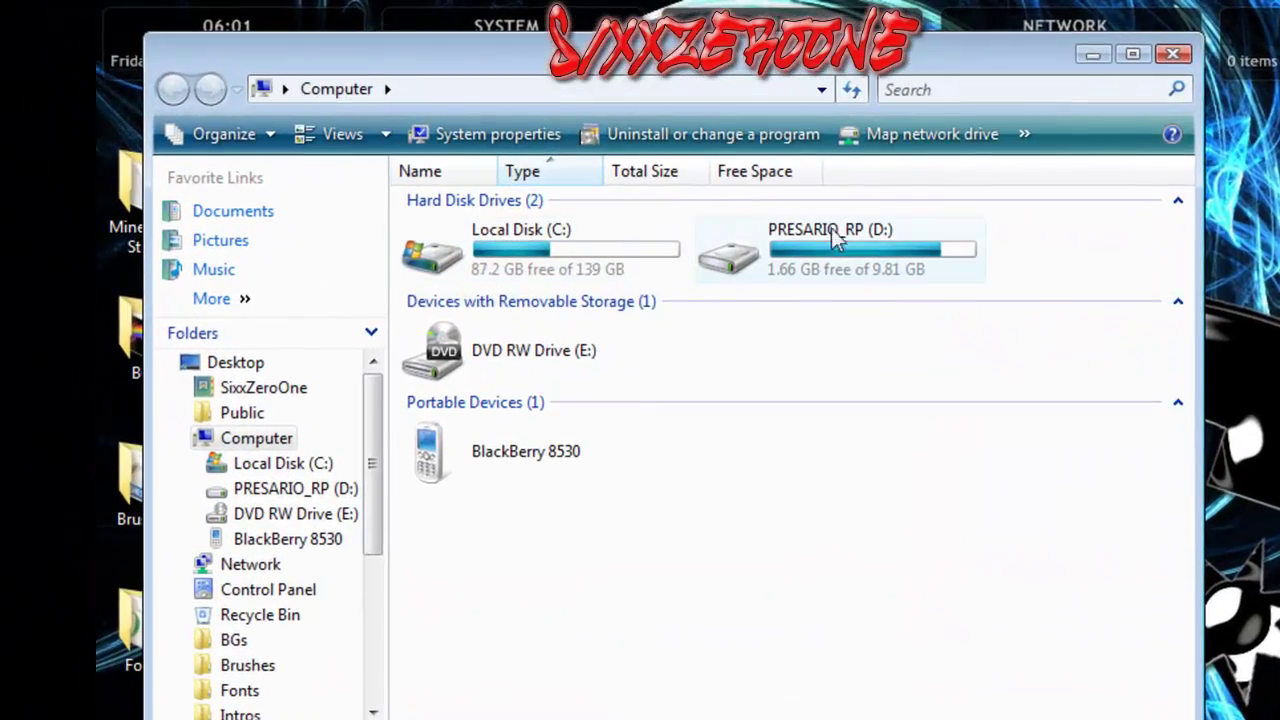
pyautogui.doubleClick(510, 462)
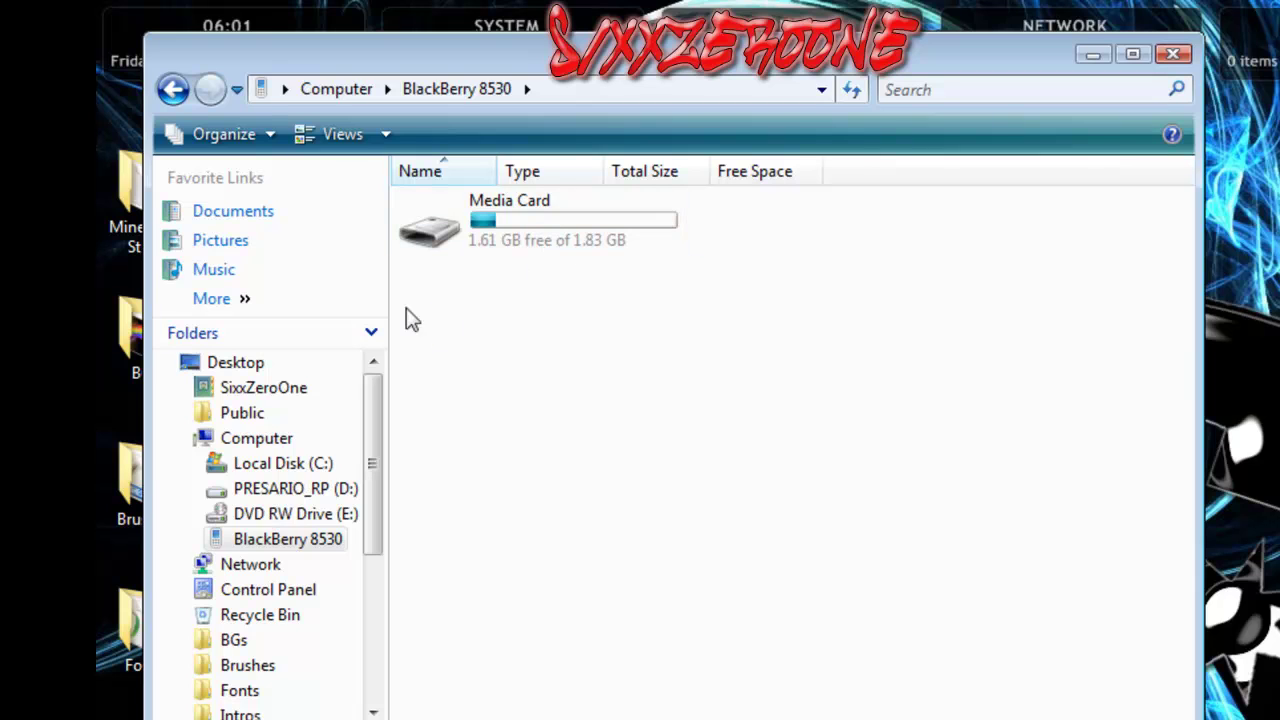
pyautogui.doubleClick(583, 222)
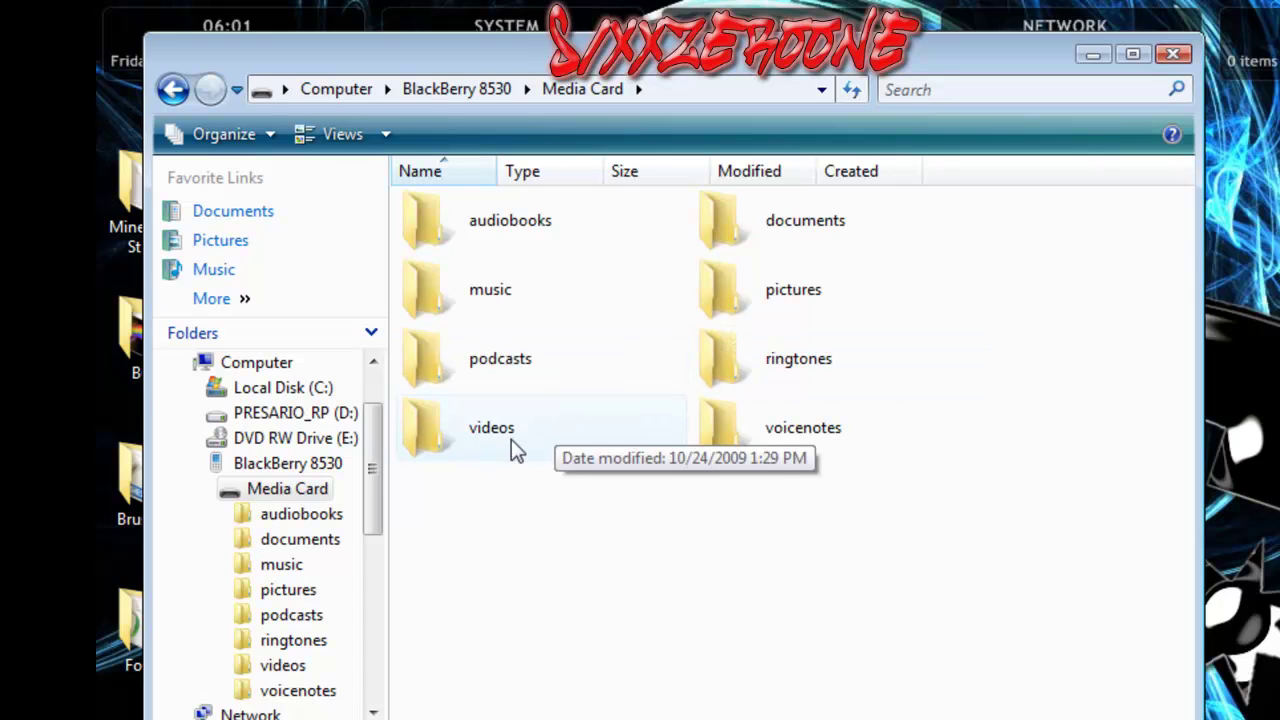
pyautogui.doubleClick(507, 279)
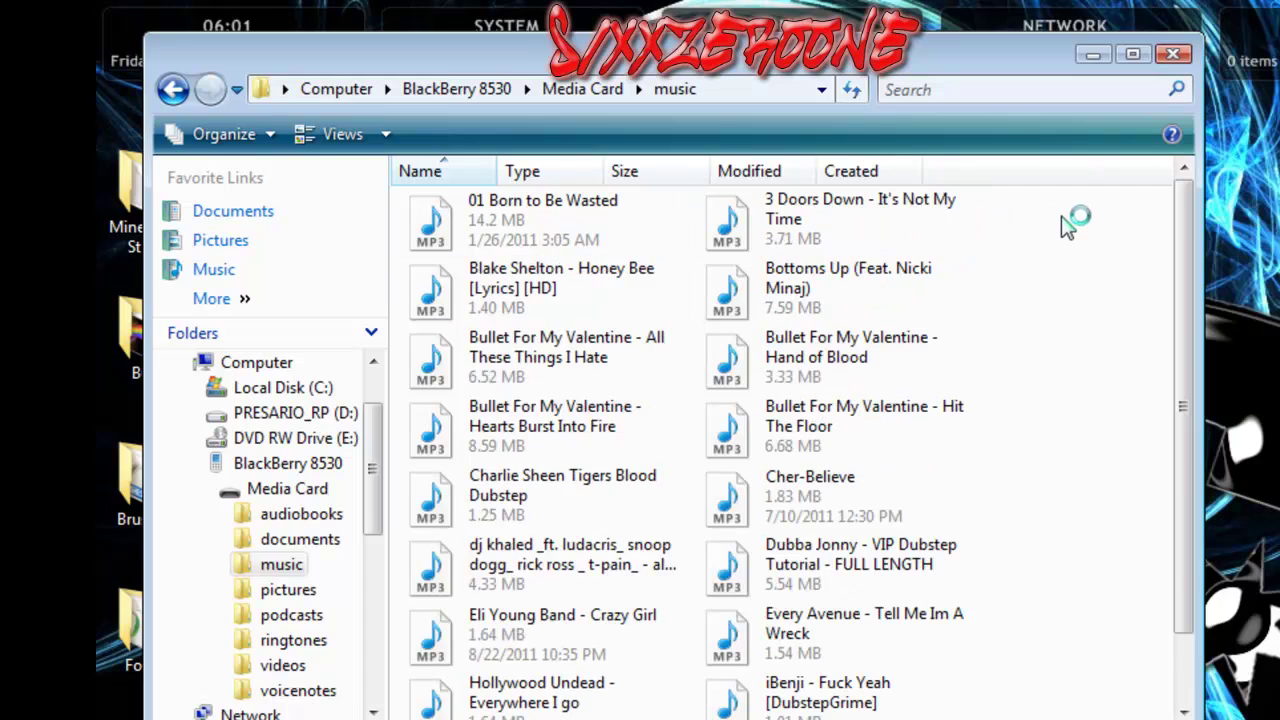
pyautogui.scroll(-8, 1068, 222)
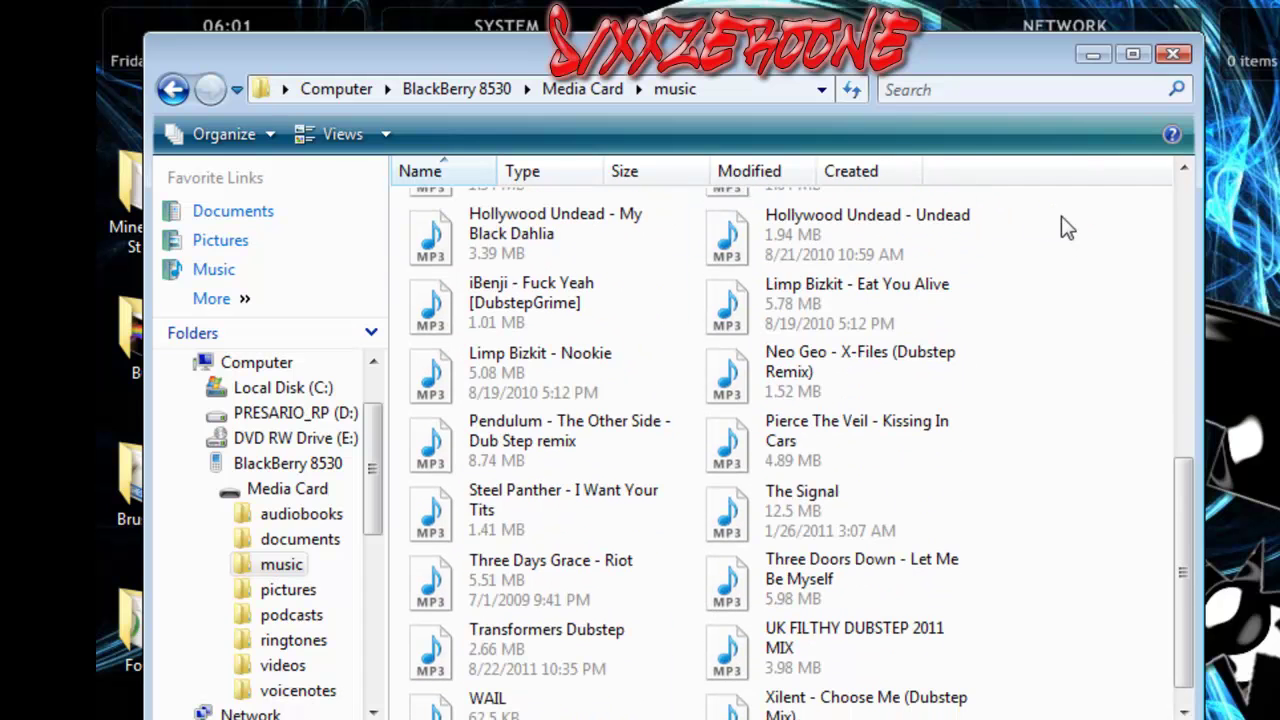
pyautogui.scroll(-1, 1061, 216)
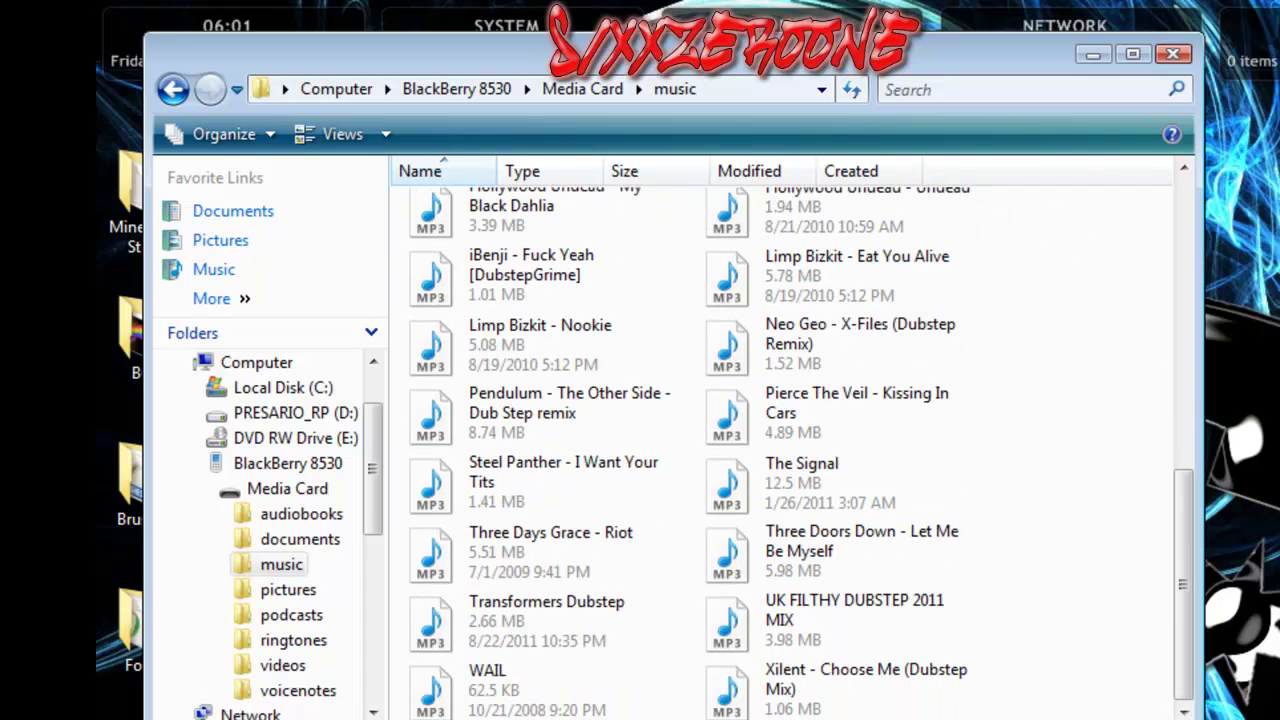
pyautogui.moveTo(879, 72); pyautogui.dragTo(1275, 45)
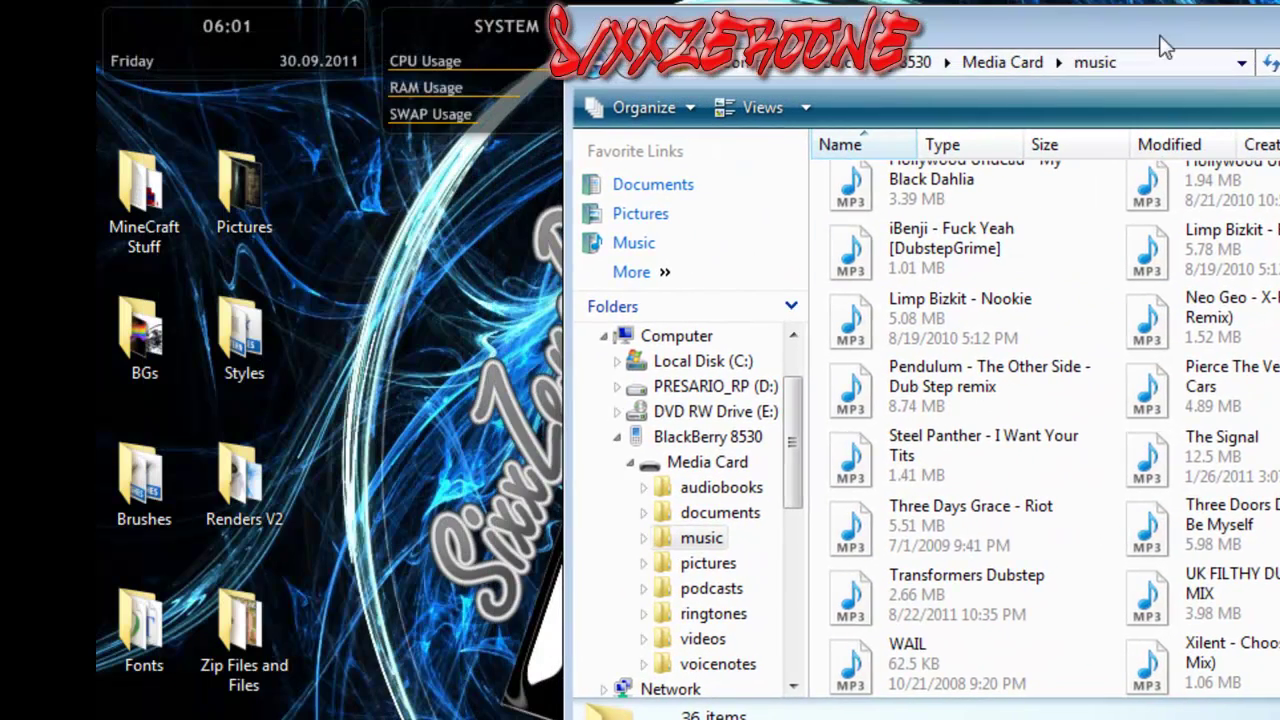
pyautogui.moveTo(1160, 20); pyautogui.dragTo(1022, 39)
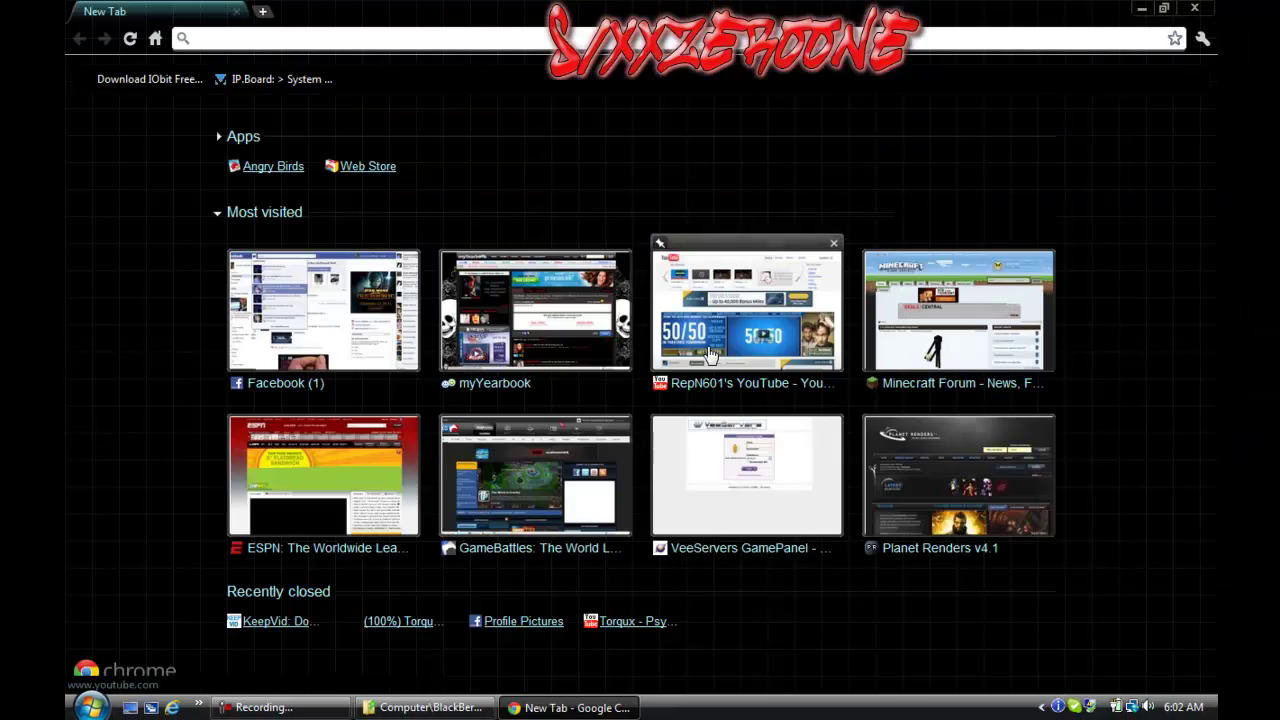
# Load YouTube from the most-visited thumbnail, scroll its home page, then add a blank tab
pyautogui.click(760, 280)
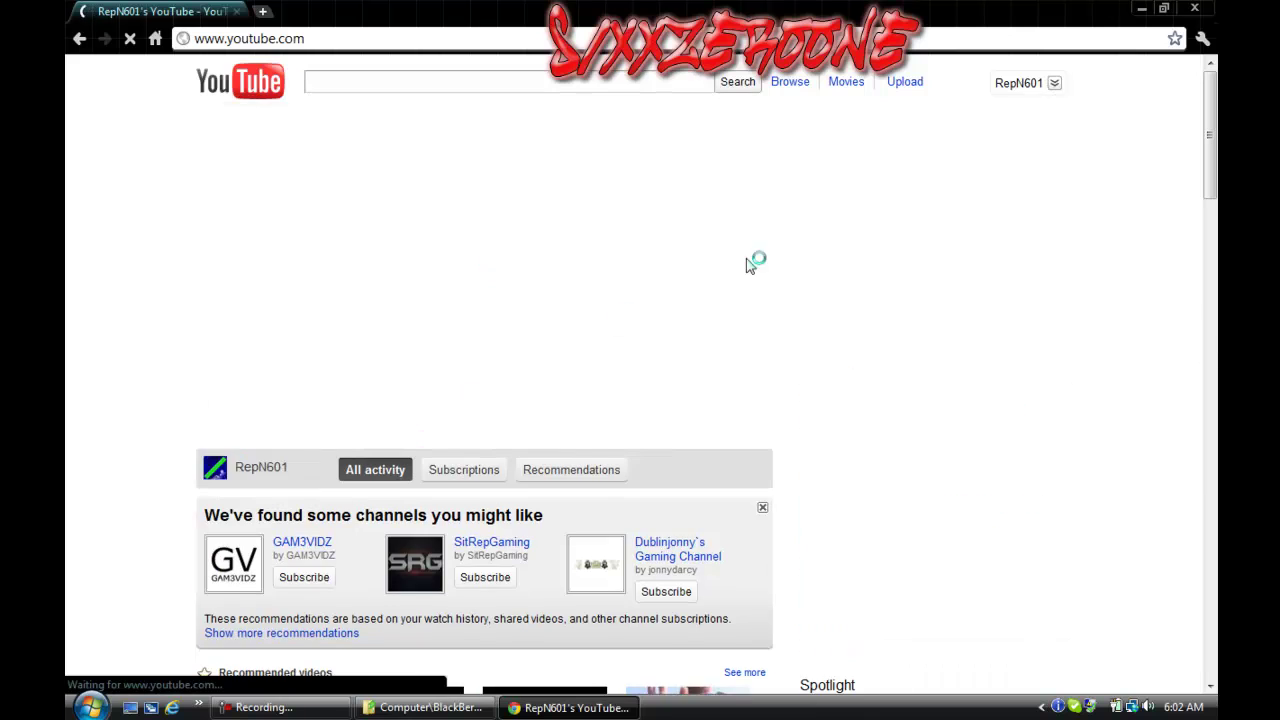
pyautogui.scroll(-5, 750, 270)
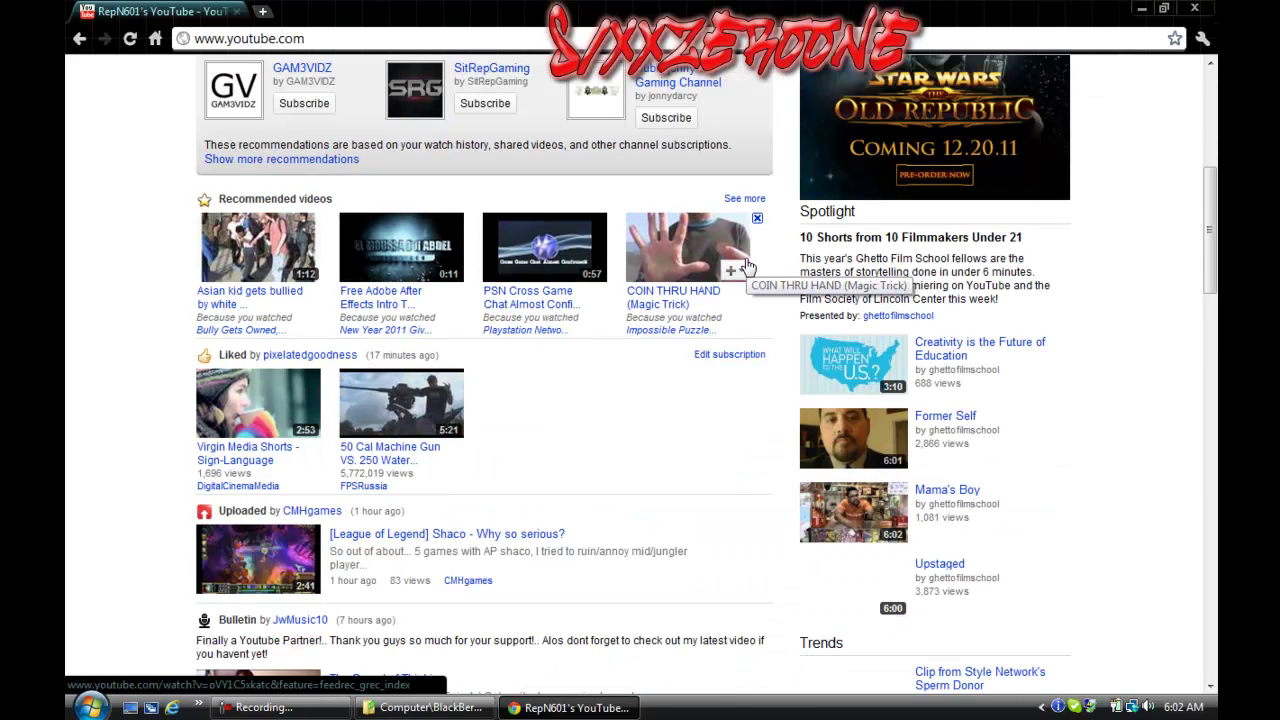
pyautogui.scroll(5, 748, 268)
pyautogui.click(264, 12)
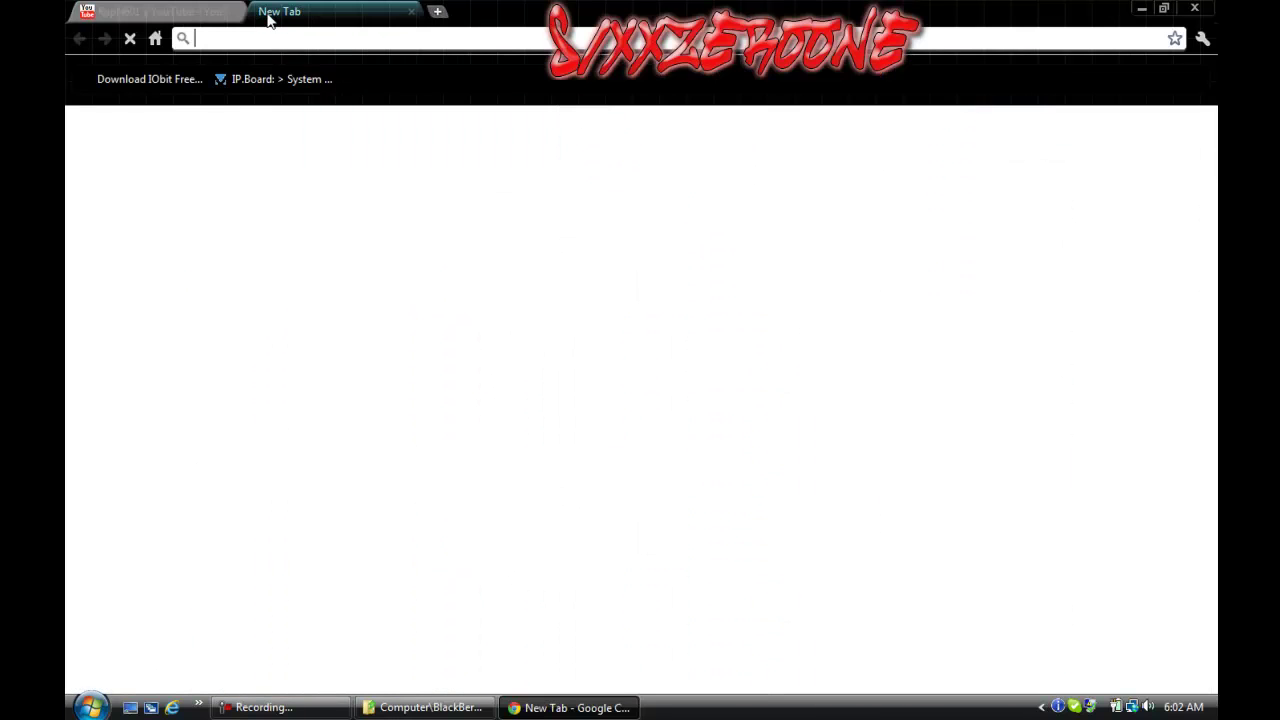
pyautogui.click(236, 12)
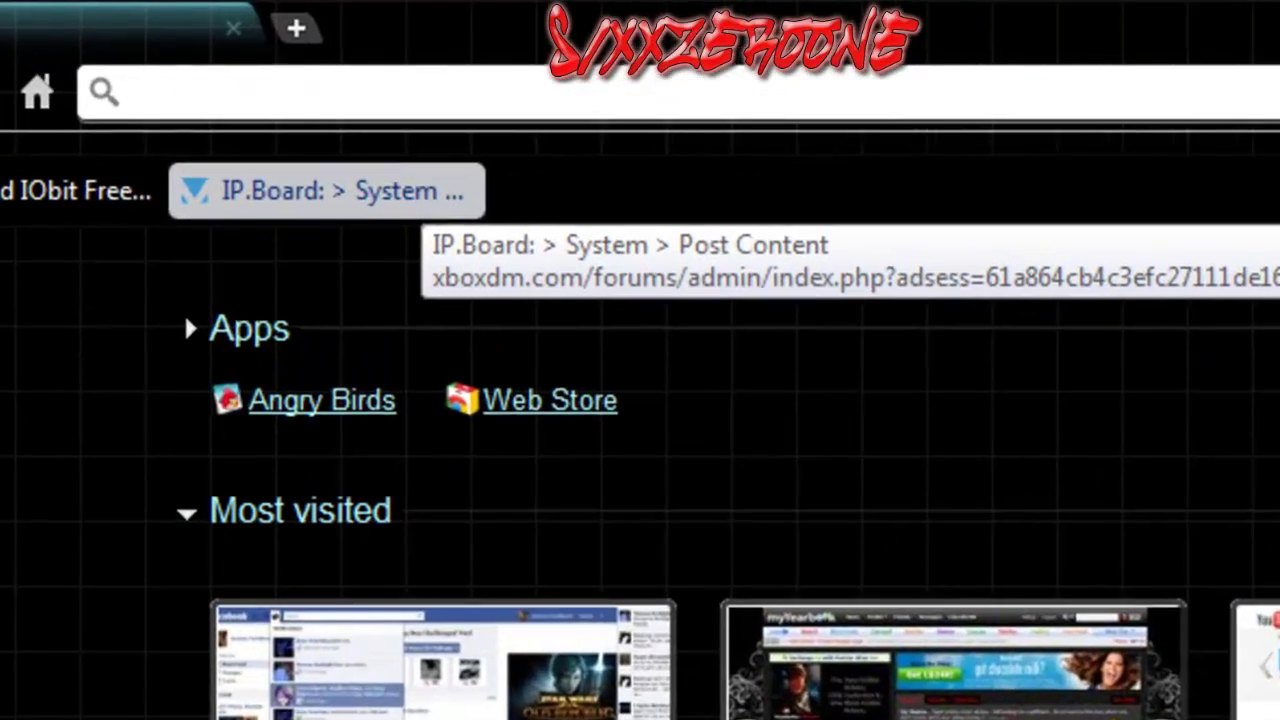
pyautogui.write('www.')
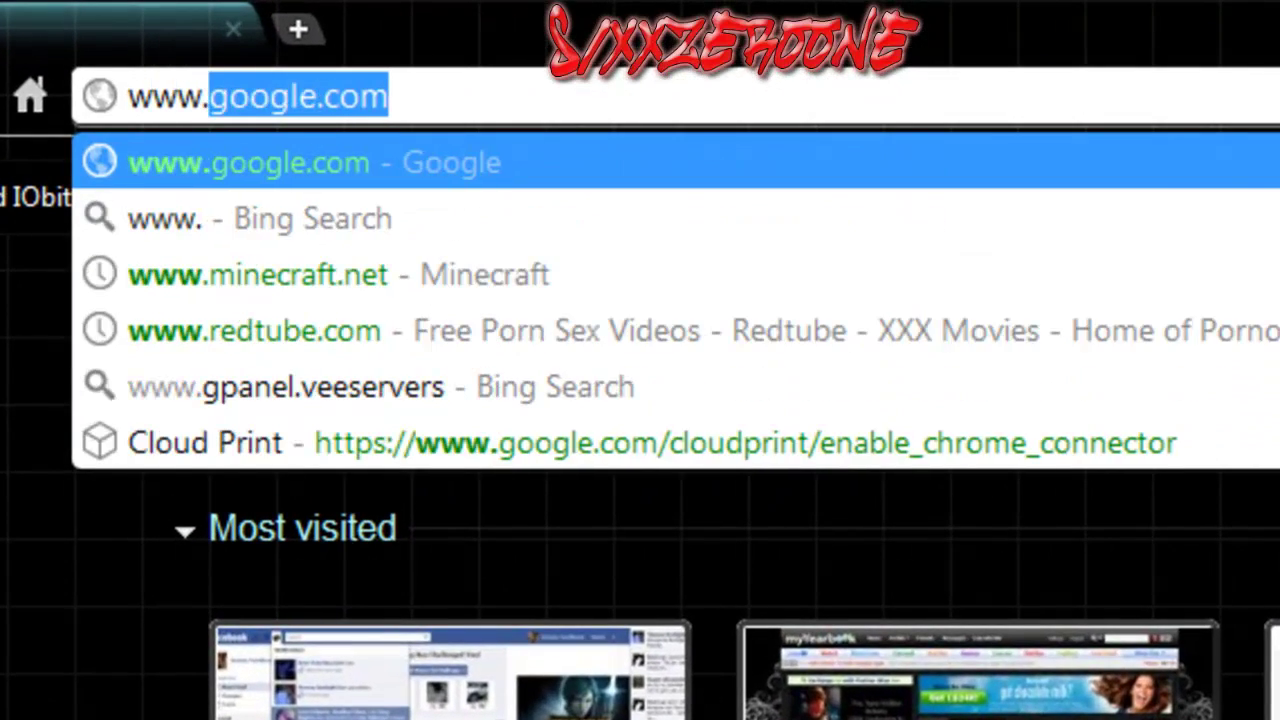
pyautogui.write('keep')
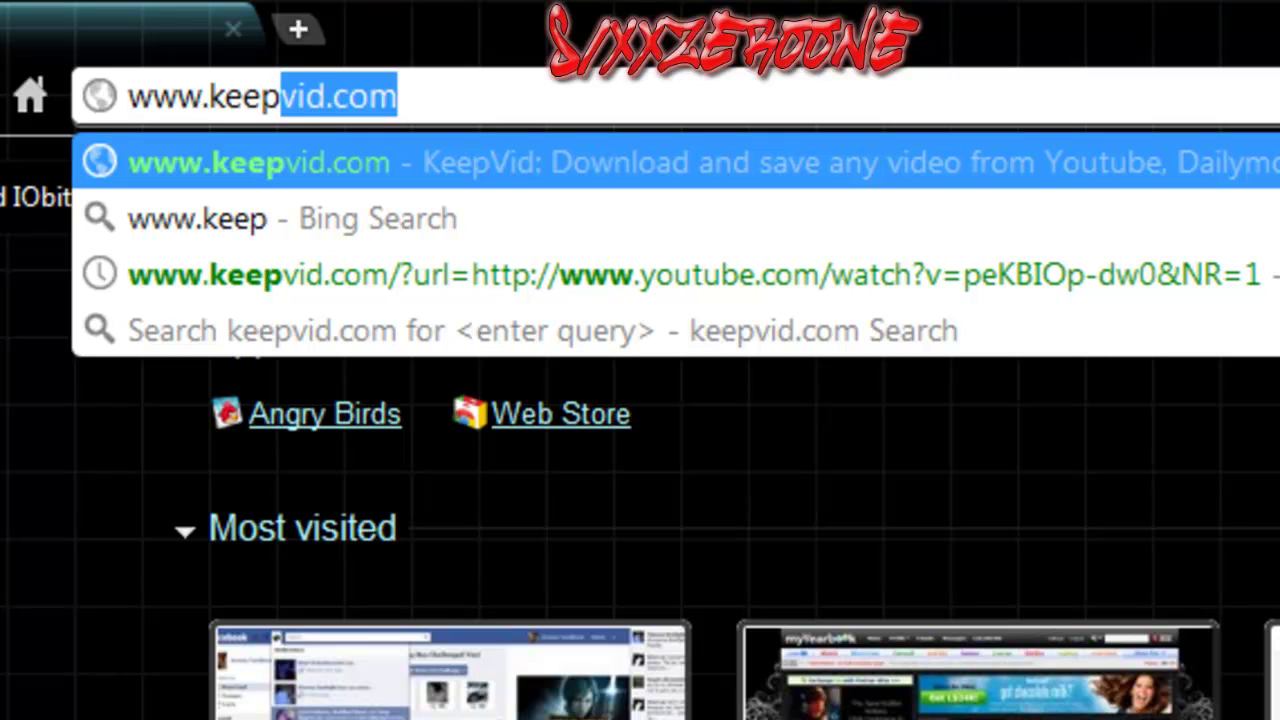
pyautogui.write('vid.com')
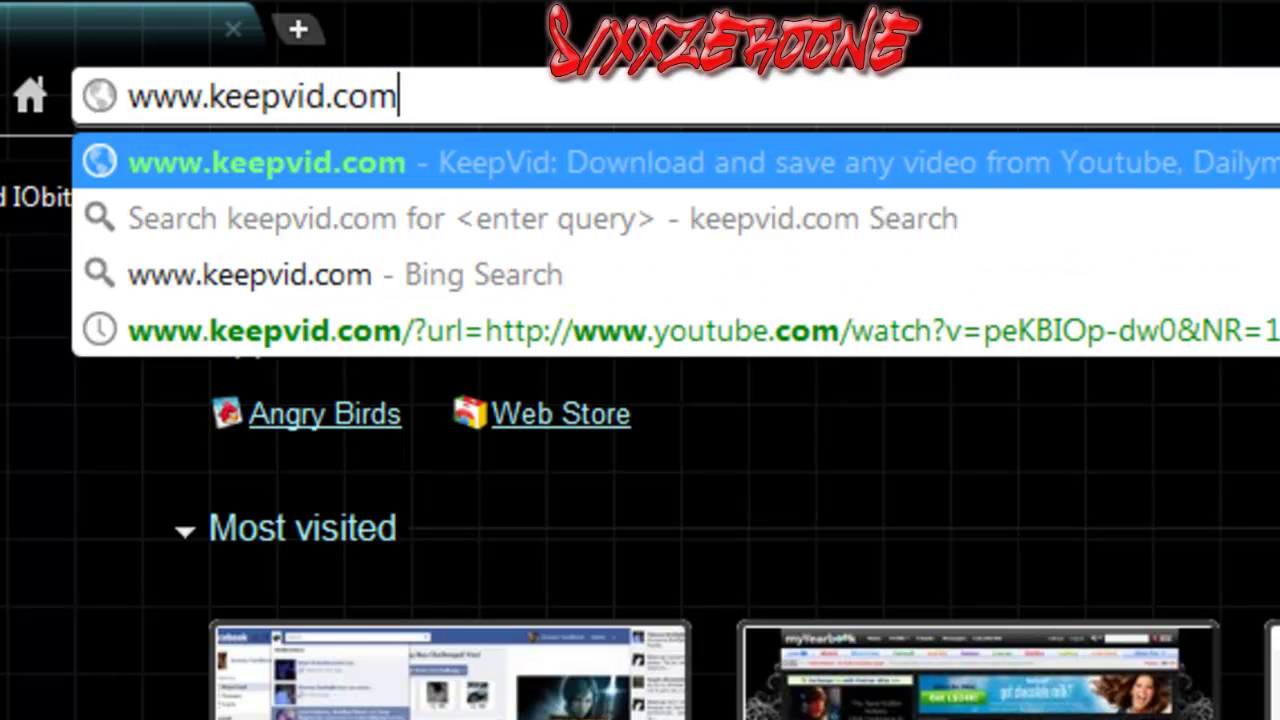
pyautogui.press('Return')
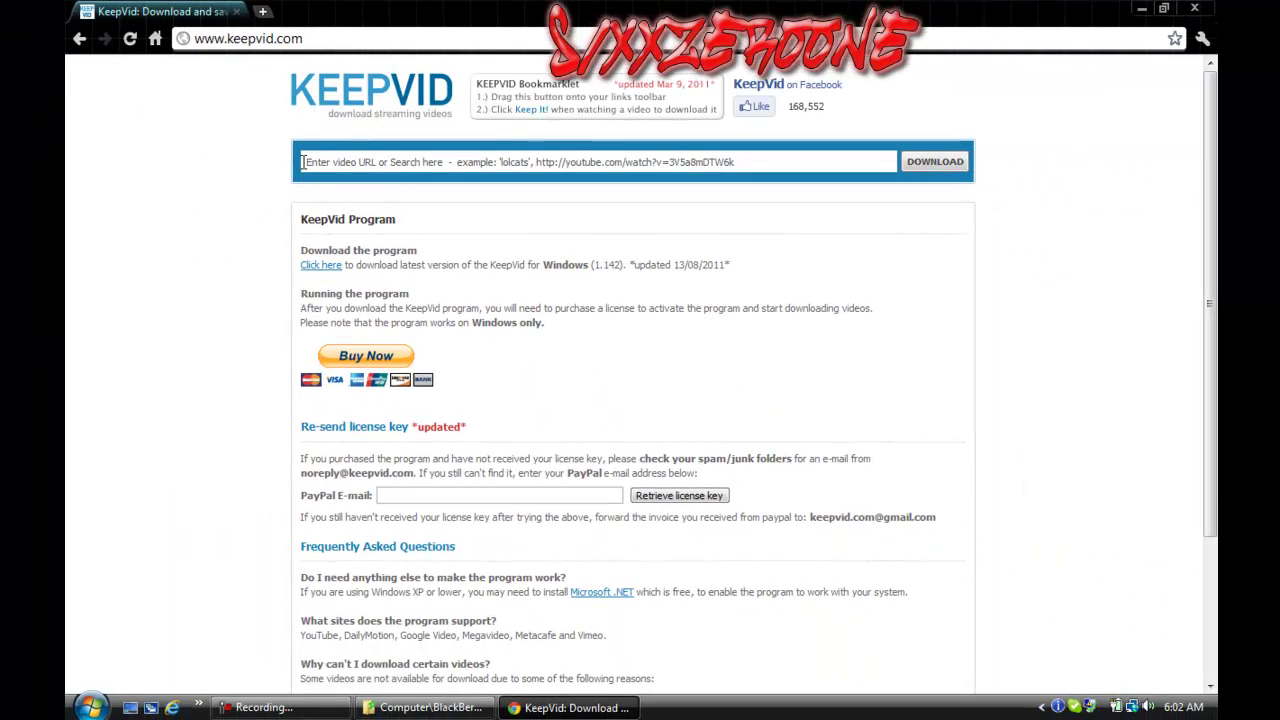
pyautogui.click(262, 11)
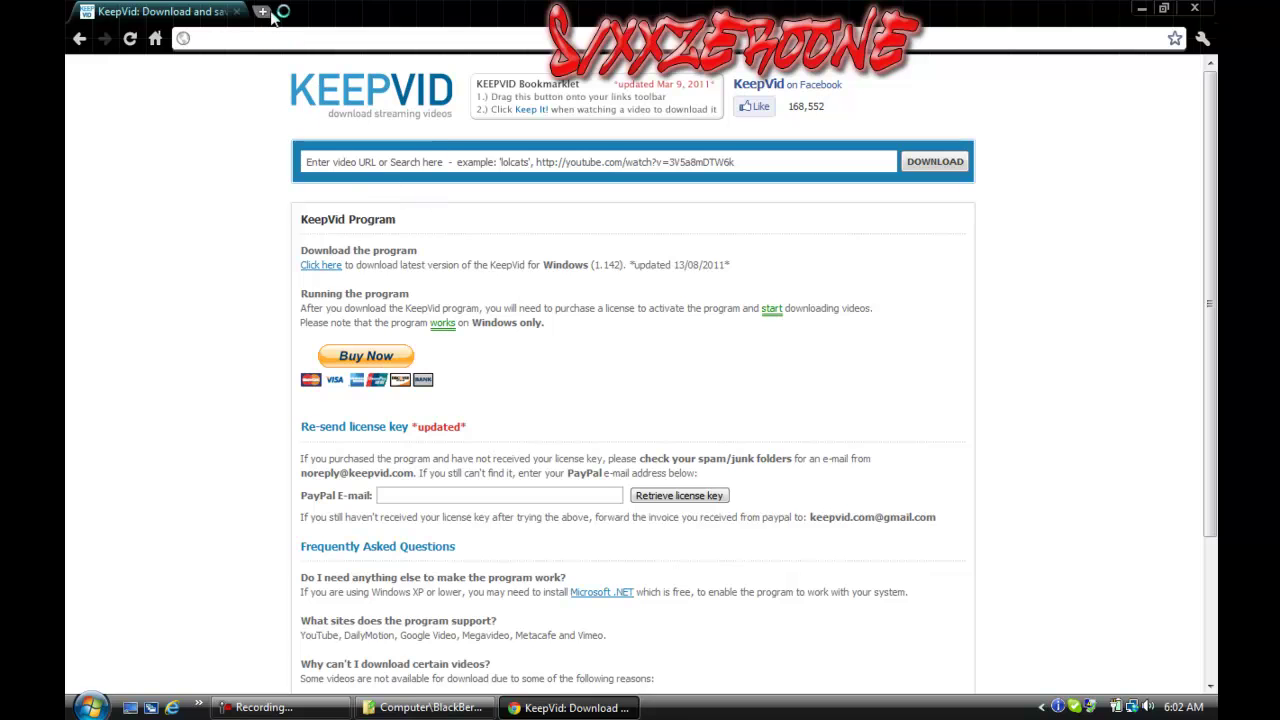
pyautogui.click(702, 306)
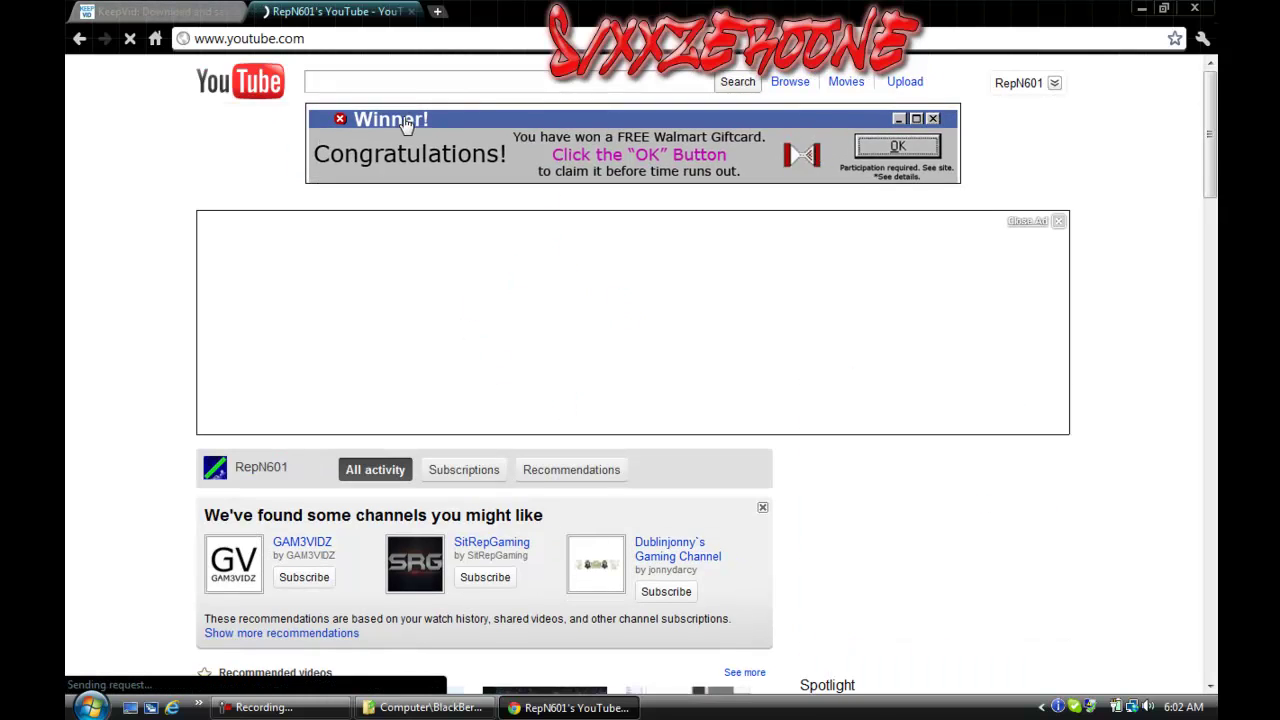
# Scroll through the YouTube home page and copy its web address
pyautogui.press('Down')
pyautogui.press('Down')
pyautogui.press('Down')
pyautogui.press('Down')
pyautogui.press('Down')
pyautogui.press('Down')
pyautogui.press('Down')
pyautogui.press('Down')
pyautogui.press('Down')
pyautogui.press('Down')
pyautogui.press('Down')
pyautogui.press('Down')
pyautogui.press('Down')
pyautogui.press('Down')
pyautogui.press('Down')
pyautogui.press('Down')
pyautogui.press('Down')
pyautogui.press('Down')
pyautogui.press('Down')
pyautogui.press('Down')
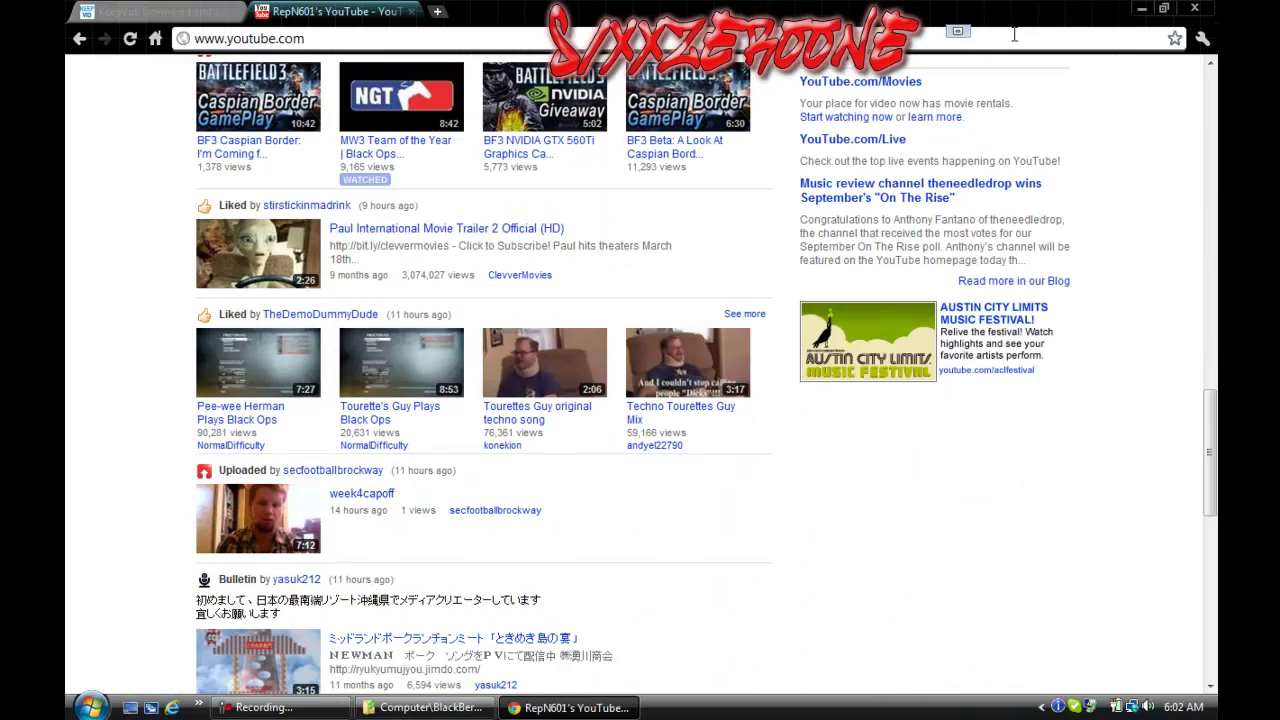
pyautogui.press('Down')
pyautogui.press('Down')
pyautogui.press('Down')
pyautogui.press('Down')
pyautogui.press('Down')
pyautogui.press('Down')
pyautogui.press('Down')
pyautogui.press('Down')
pyautogui.press('Down')
pyautogui.press('Down')
pyautogui.press('Down')
pyautogui.press('Down')
pyautogui.press('Down')
pyautogui.press('Down')
pyautogui.press('Down')
pyautogui.press('Down')
pyautogui.press('Down')
pyautogui.press('Down')
pyautogui.press('Down')
pyautogui.press('Down')
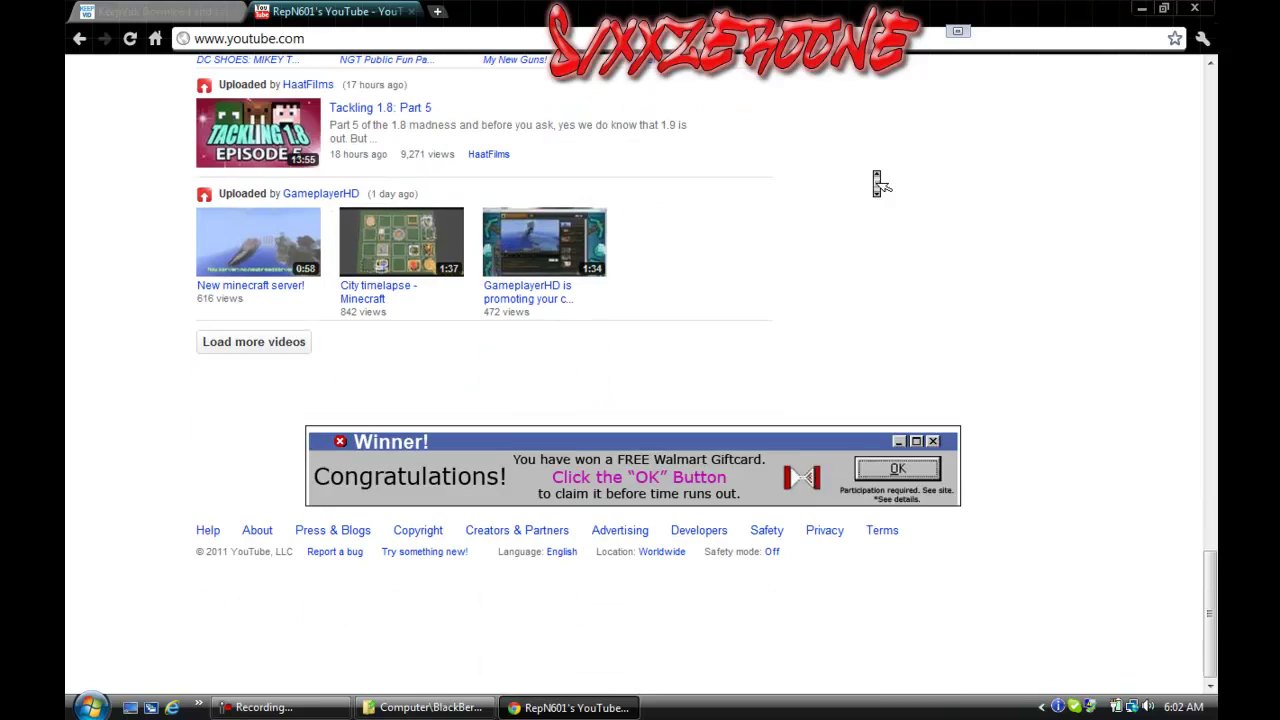
pyautogui.press('Home')
pyautogui.click(350, 40)
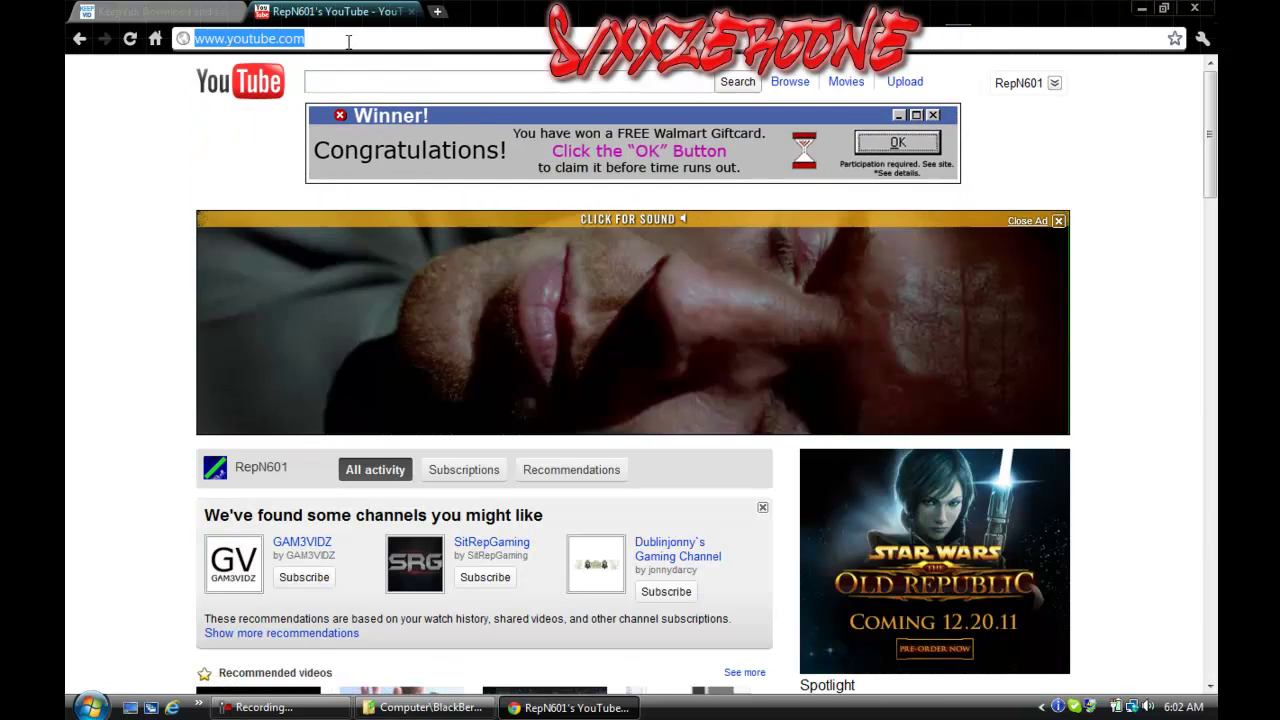
pyautogui.rightClick(350, 42)
pyautogui.click(405, 101)
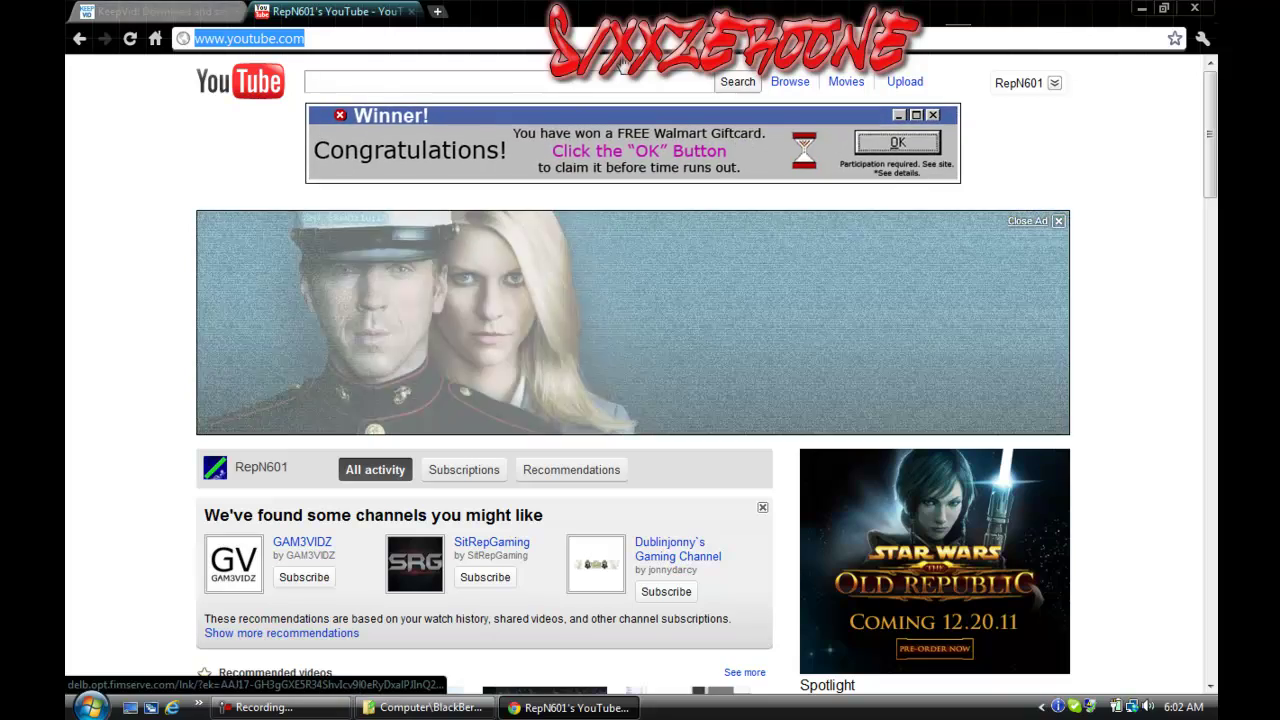
# Open the How to Install Zombe Mod Pack video and pause it
pyautogui.click(1018, 82)
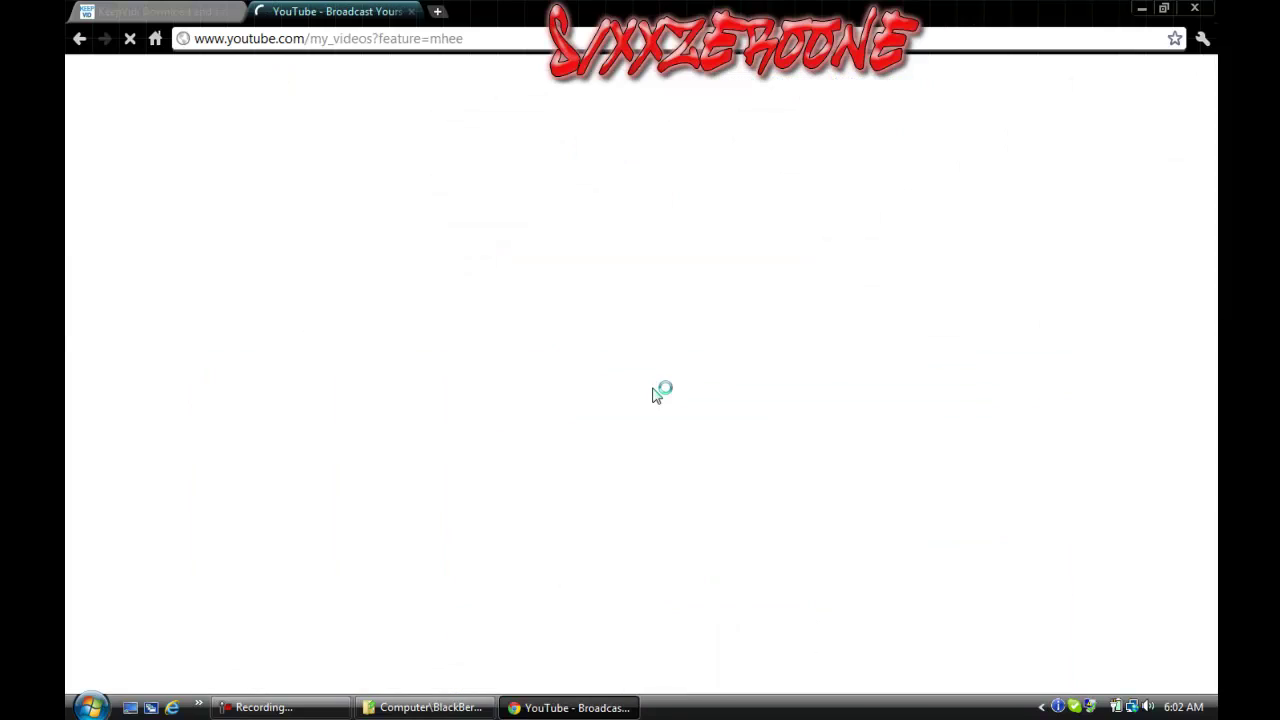
pyautogui.click(498, 378)
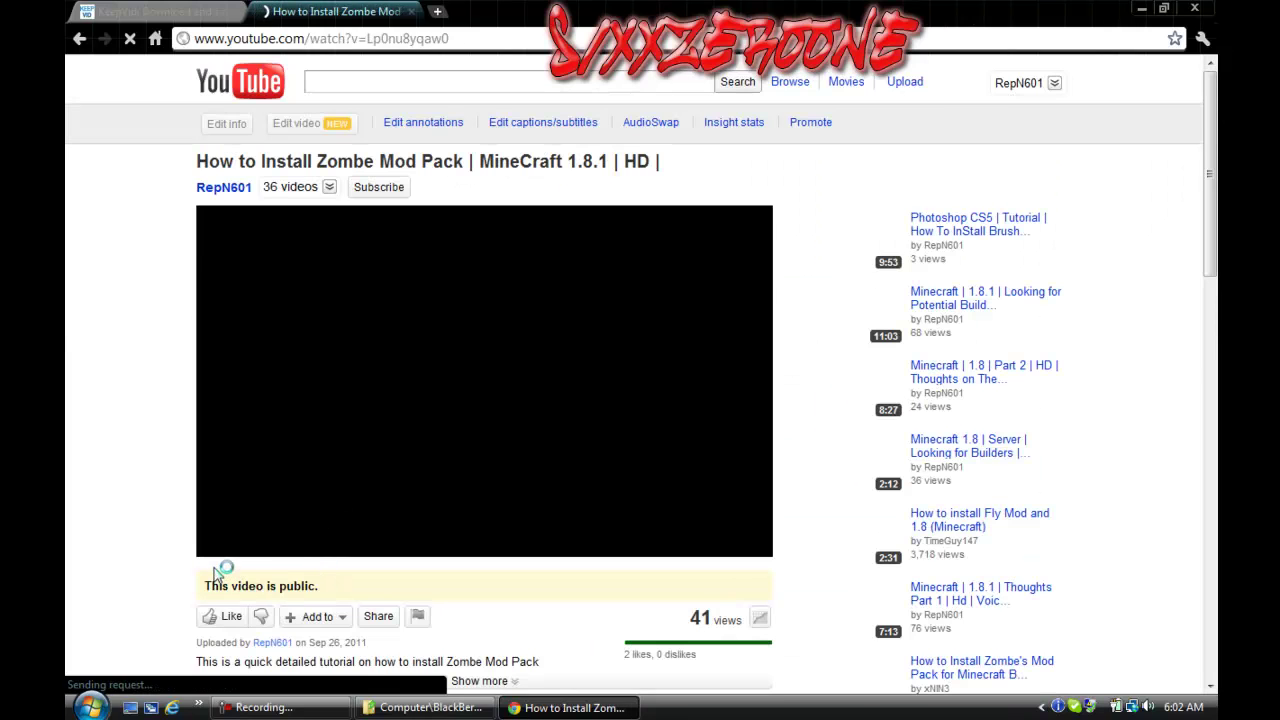
pyautogui.click(220, 629)
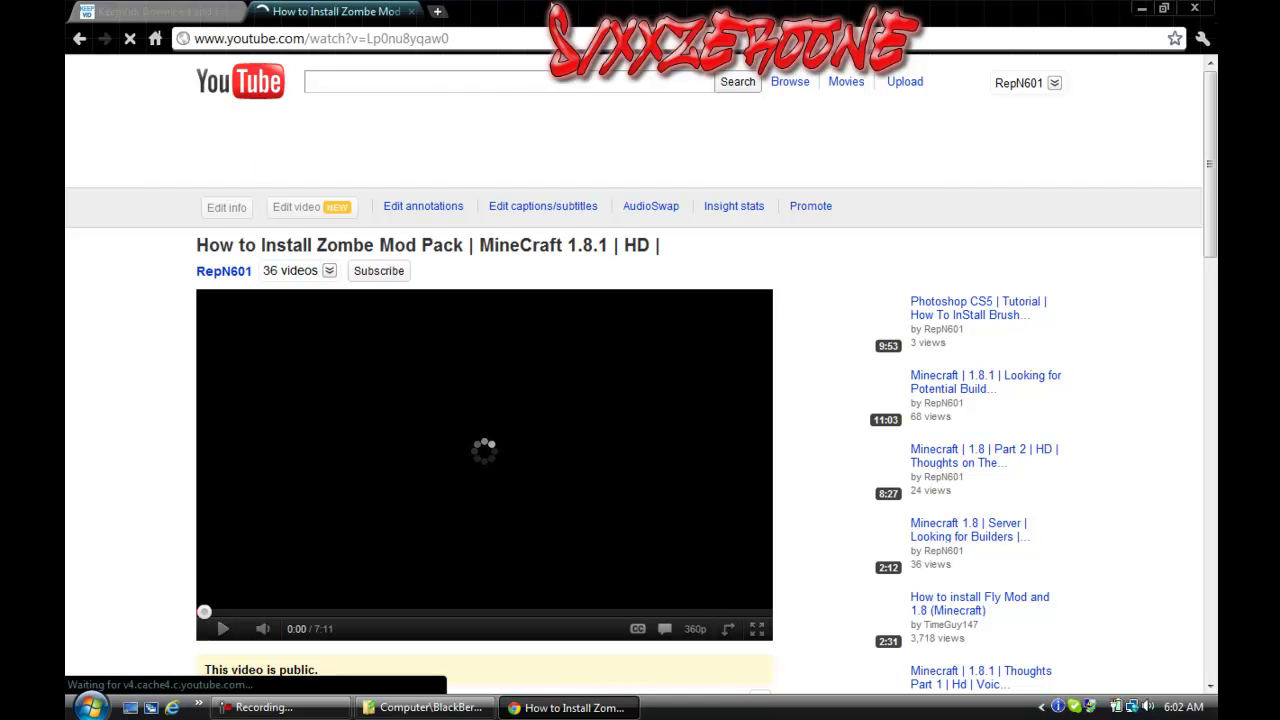
# Copy the Zombe Mod Pack video page's web address from the address bar
pyautogui.hotkey('alt', 'Tab')
pyautogui.rightClick(485, 55)
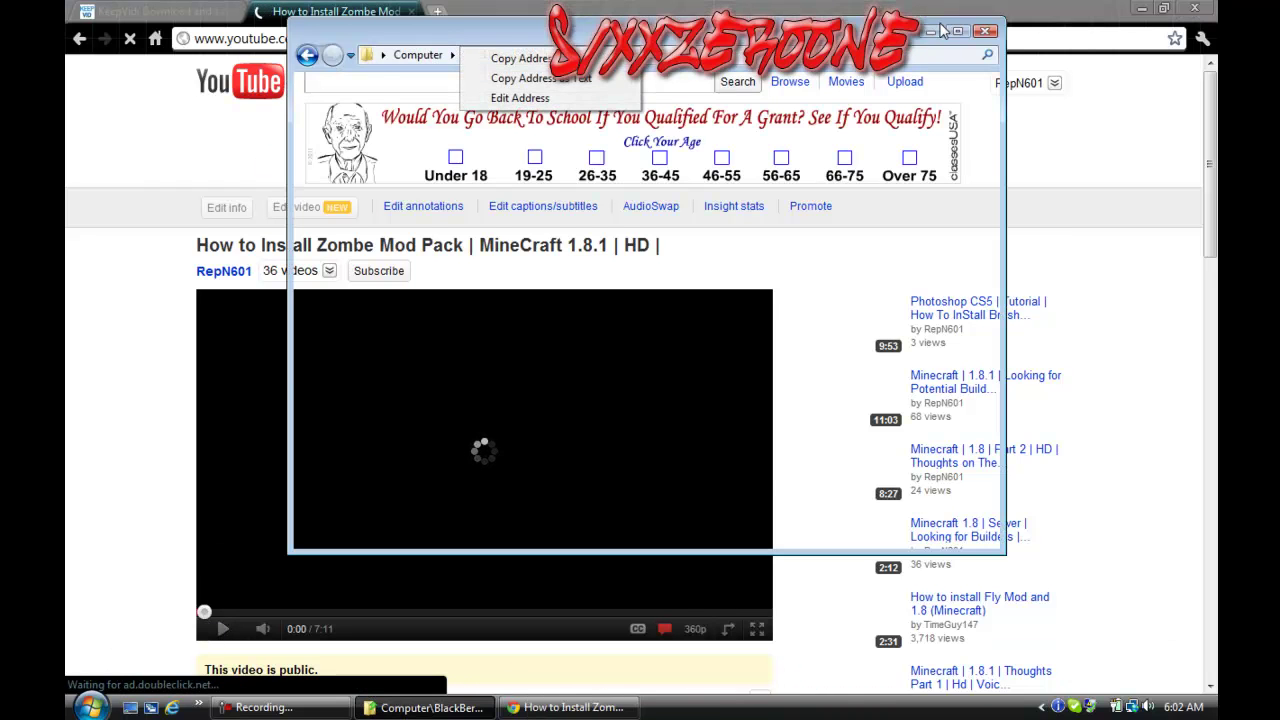
pyautogui.click(931, 32)
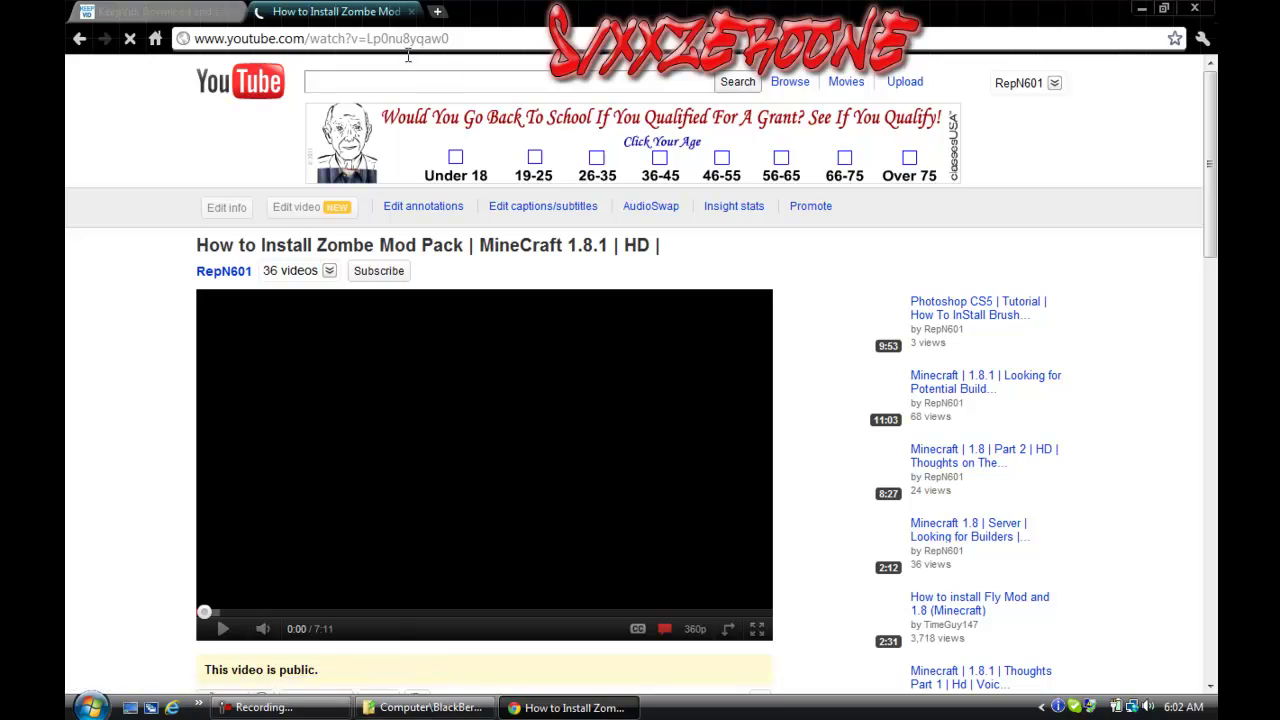
pyautogui.click(466, 39)
pyautogui.rightClick(463, 40)
pyautogui.click(515, 106)
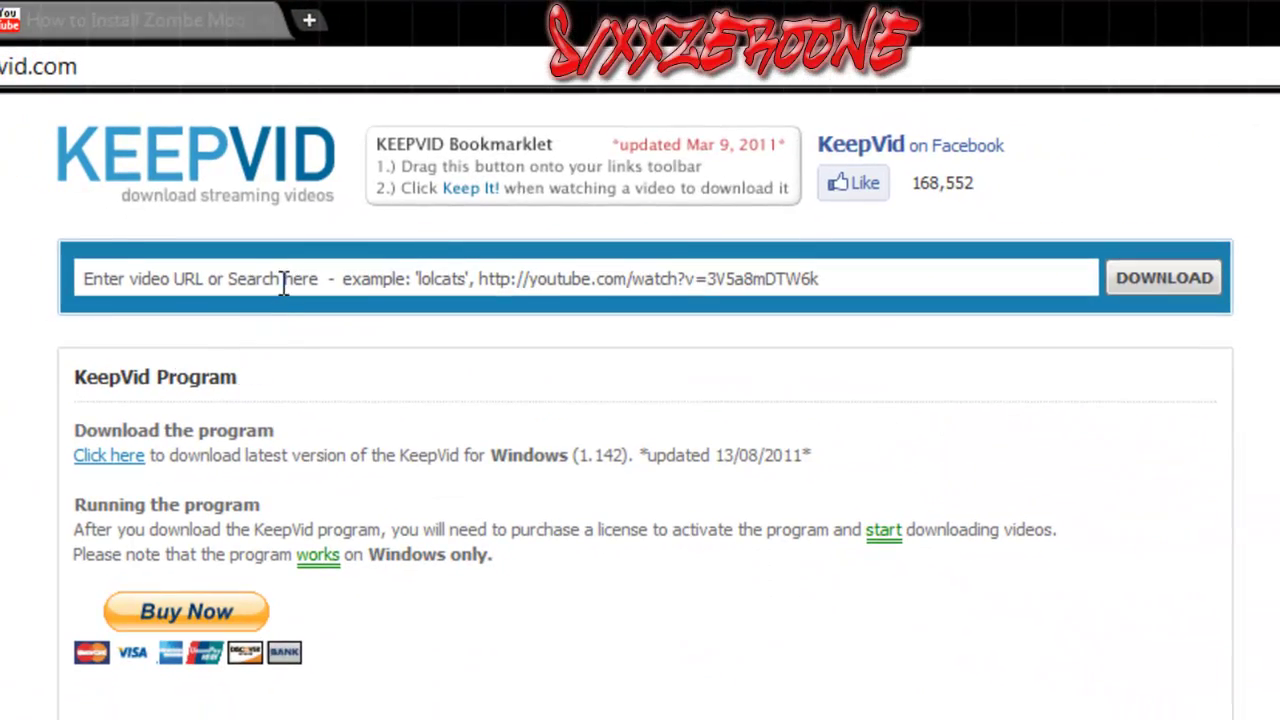
# Paste the Zombe Mod Pack video URL into KeepVid and fetch its download links
pyautogui.click(96, 278)
pyautogui.rightClick(695, 474)
pyautogui.click(647, 270)
pyautogui.rightClick(648, 267)
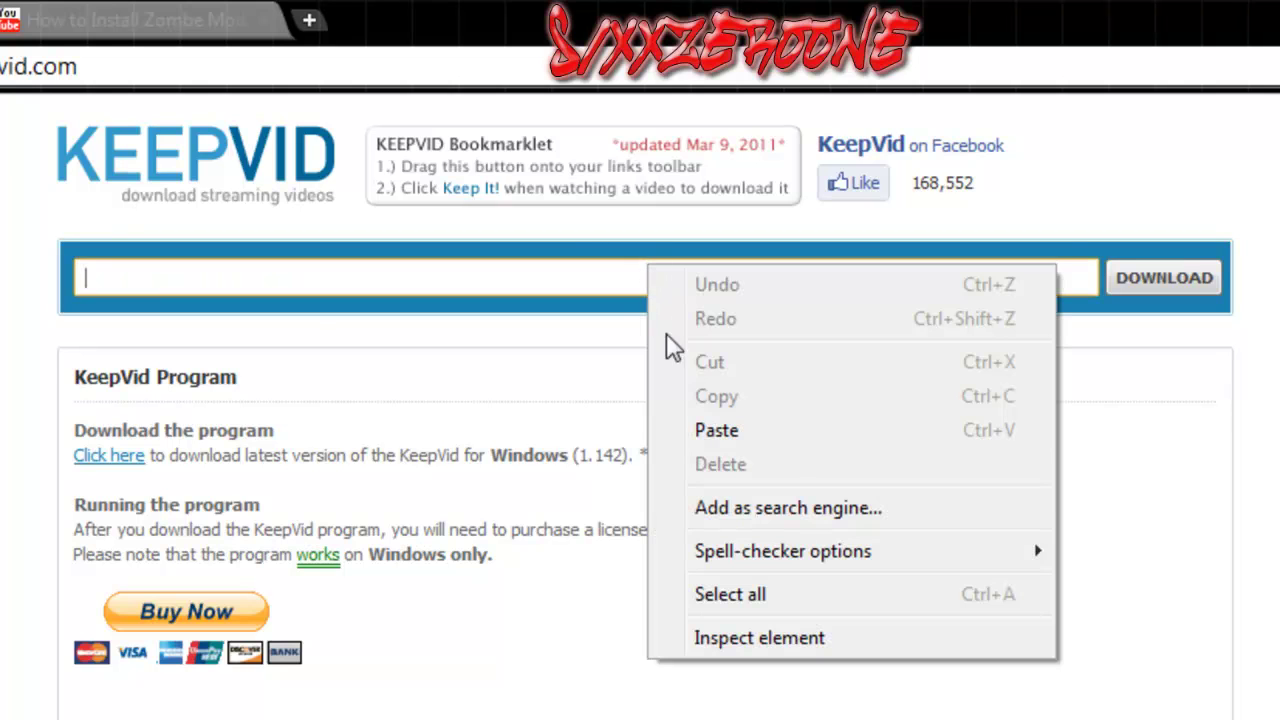
pyautogui.click(722, 430)
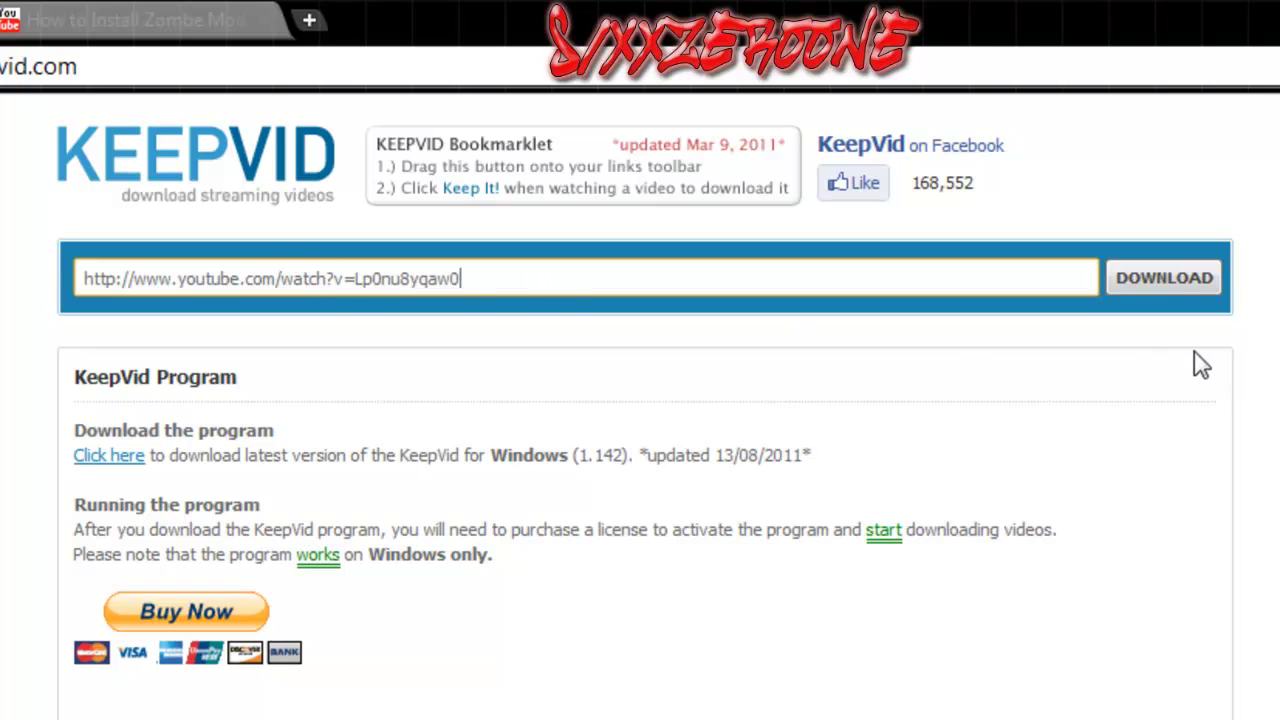
pyautogui.click(1175, 276)
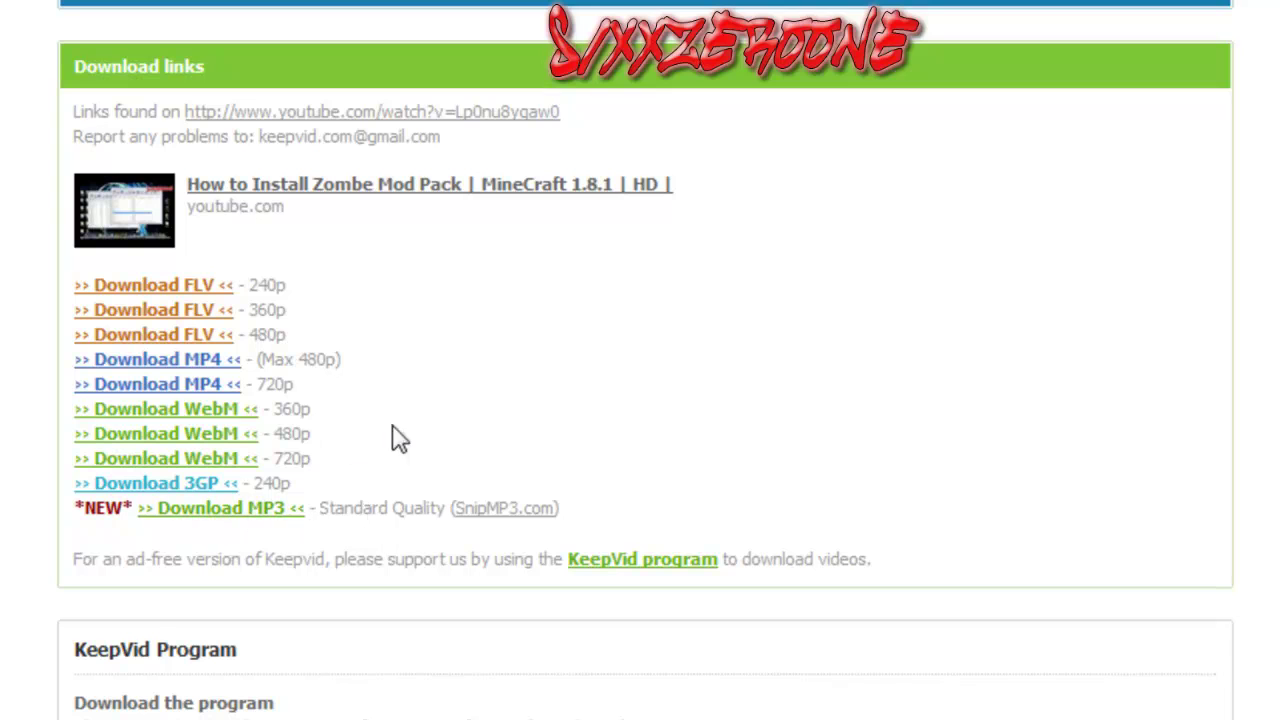
# Choose the MP3 download from KeepVid's list of formats
pyautogui.scroll(-8, 40, 500)
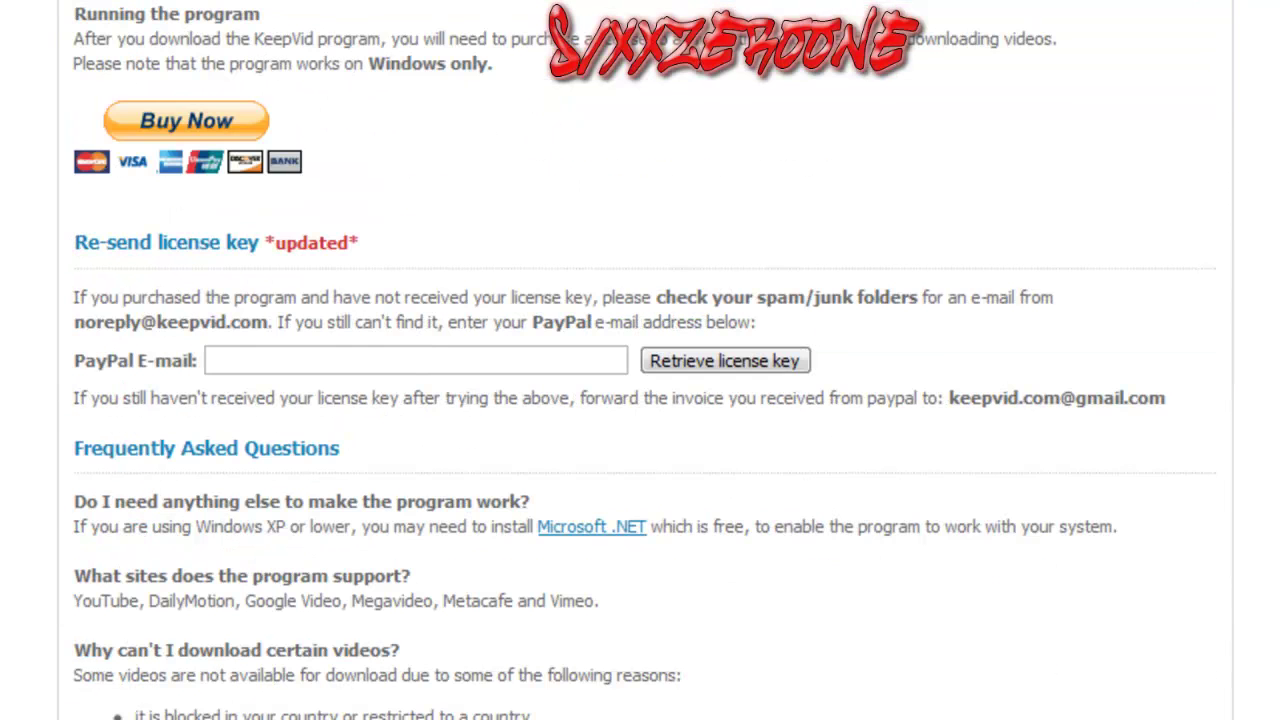
pyautogui.scroll(8, 640, 360)
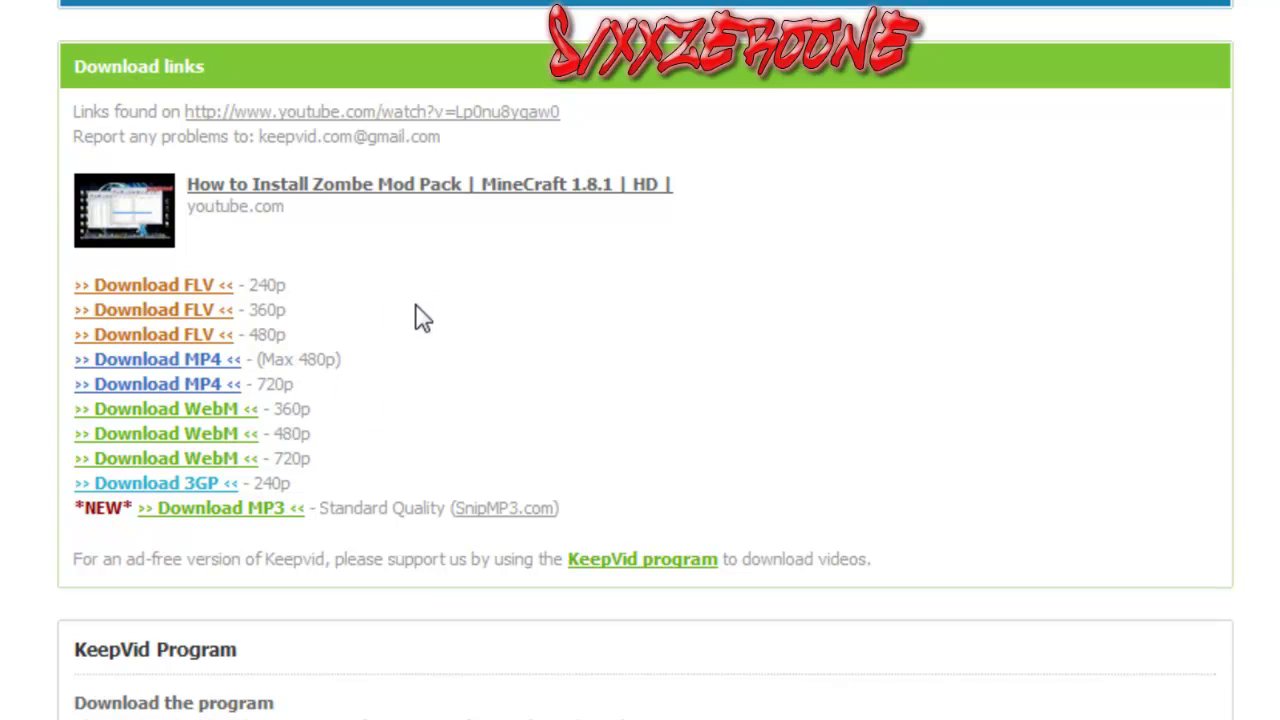
pyautogui.click(234, 508)
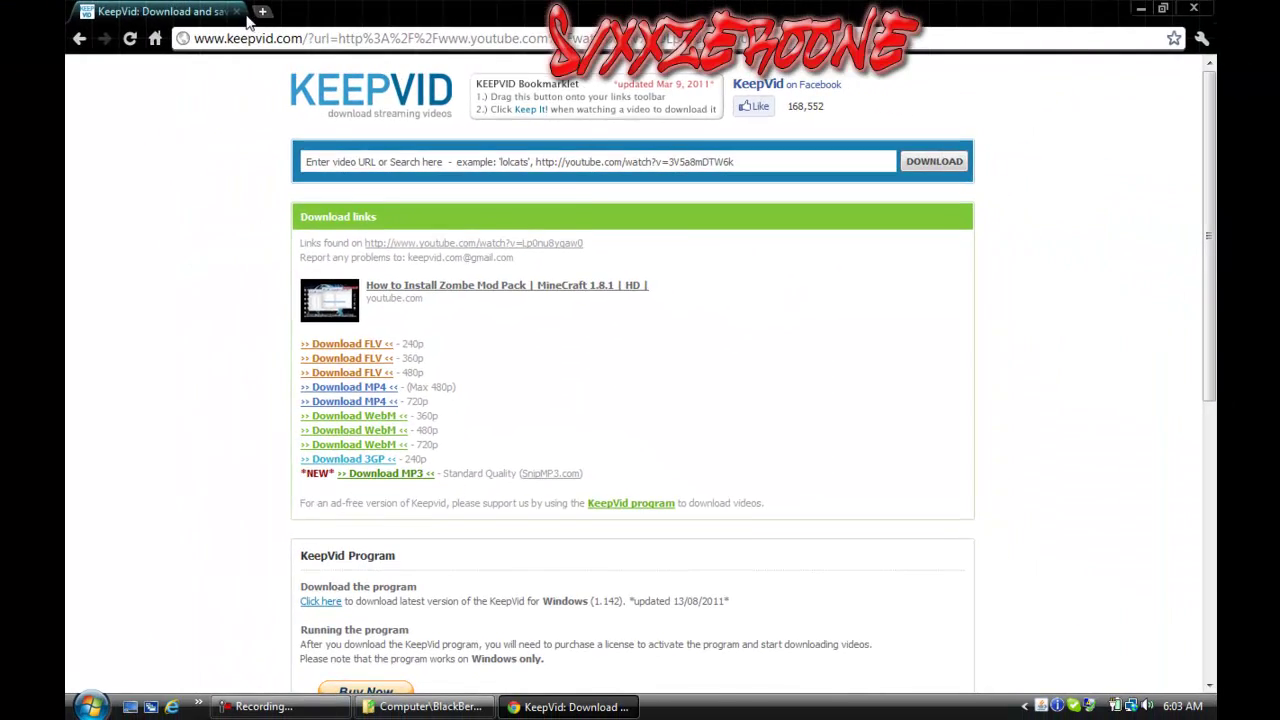
# Close the browser to reveal the desktop MP3 and open Media Card > music
pyautogui.click(226, 15)
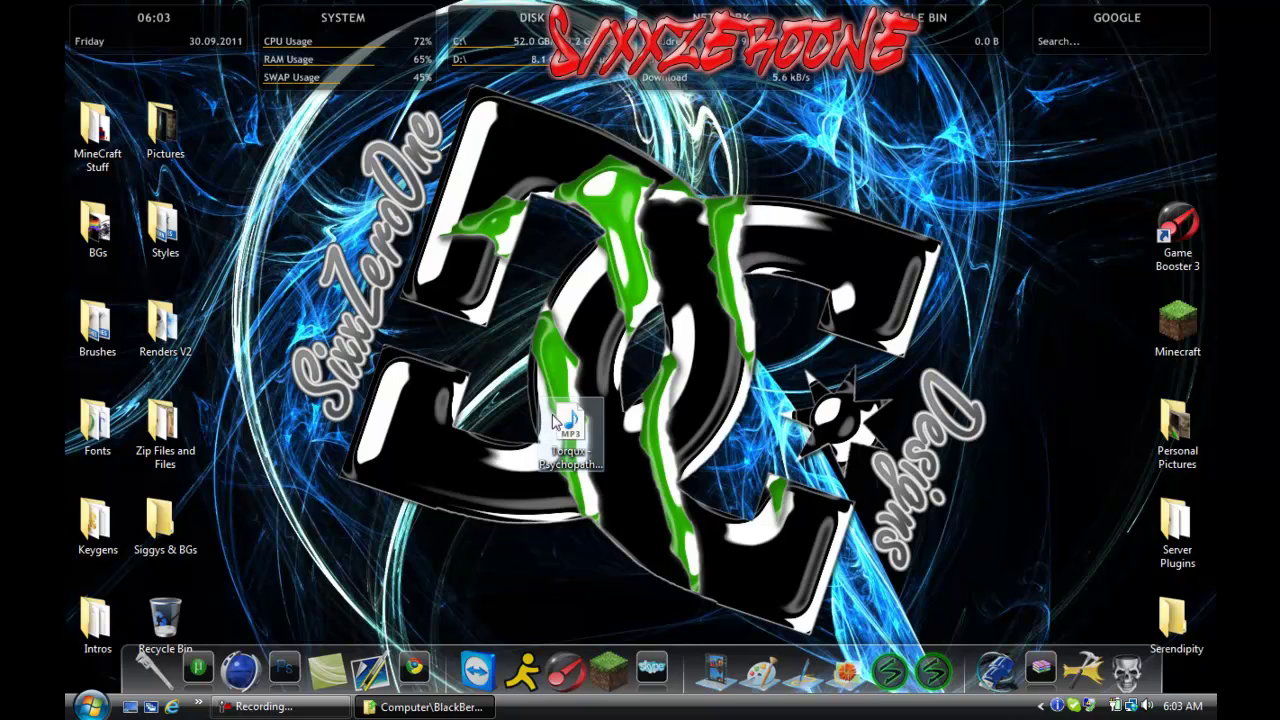
pyautogui.moveTo(553, 420); pyautogui.dragTo(562, 369)
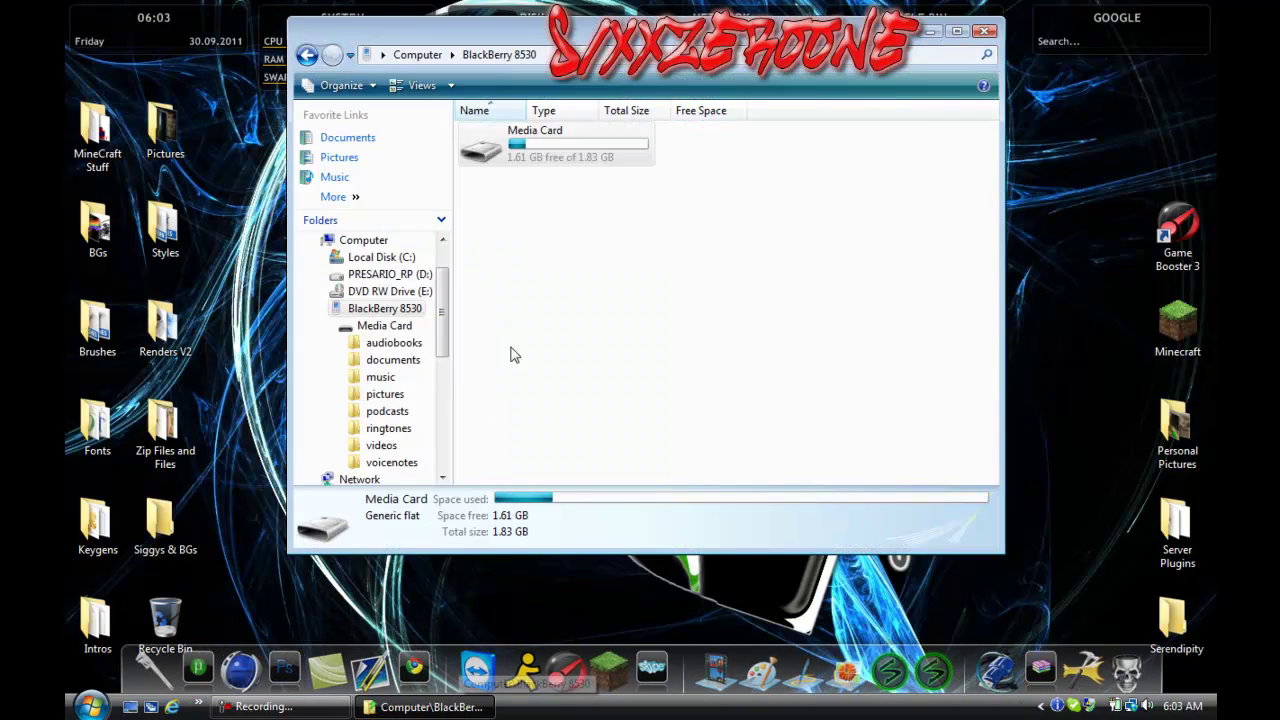
pyautogui.doubleClick(562, 158)
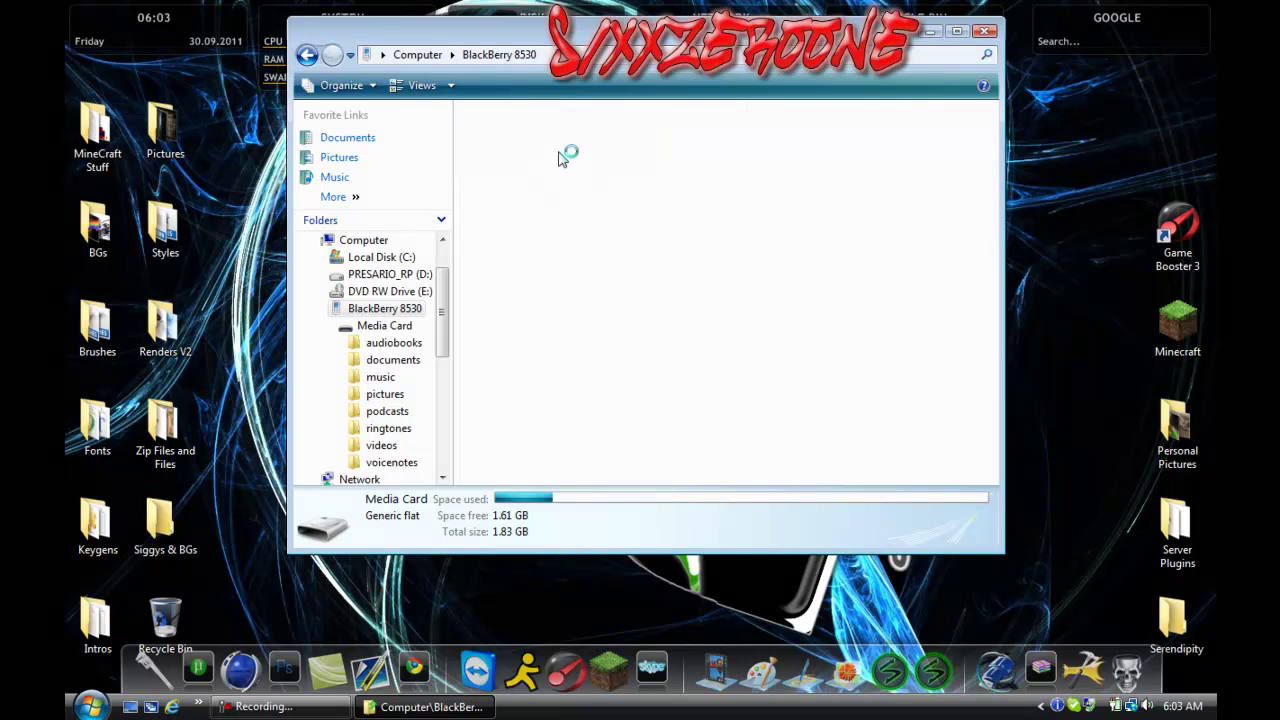
pyautogui.doubleClick(528, 212)
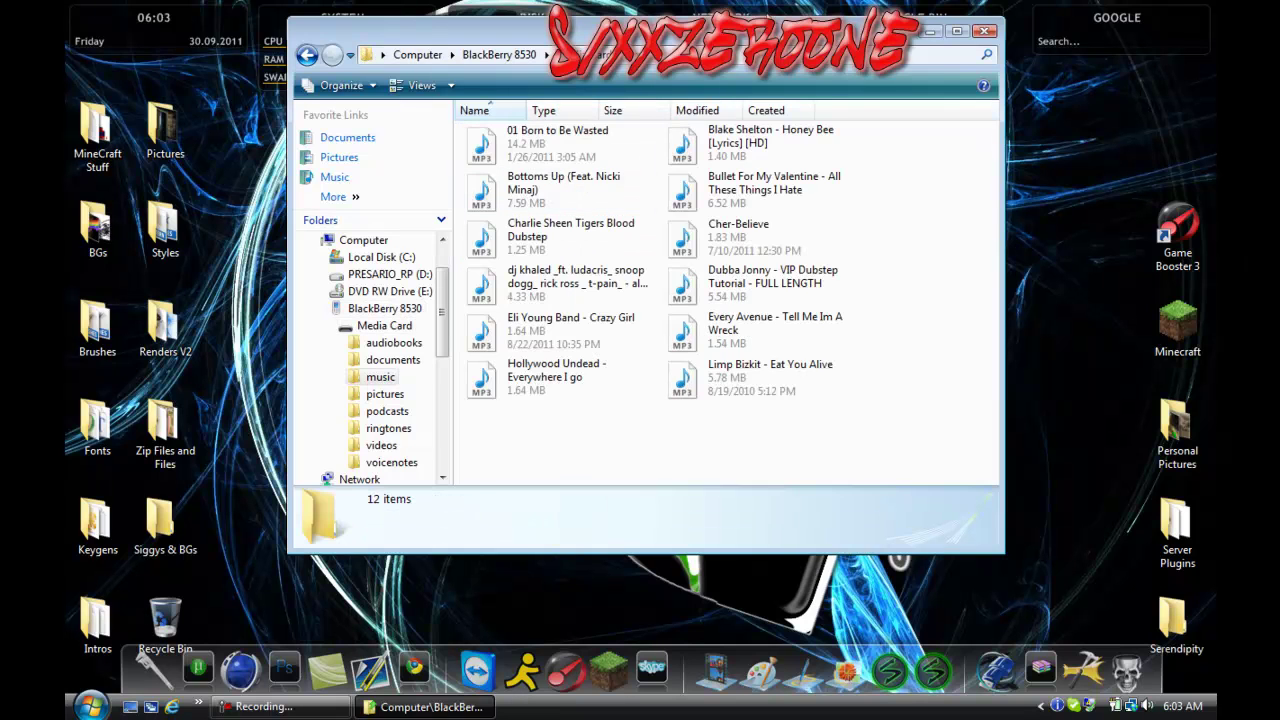
# Drag the Torqux - Psychopath (1uP Dubstep Remix) MP3 into the music folder
pyautogui.moveTo(754, 33); pyautogui.dragTo(975, 8)
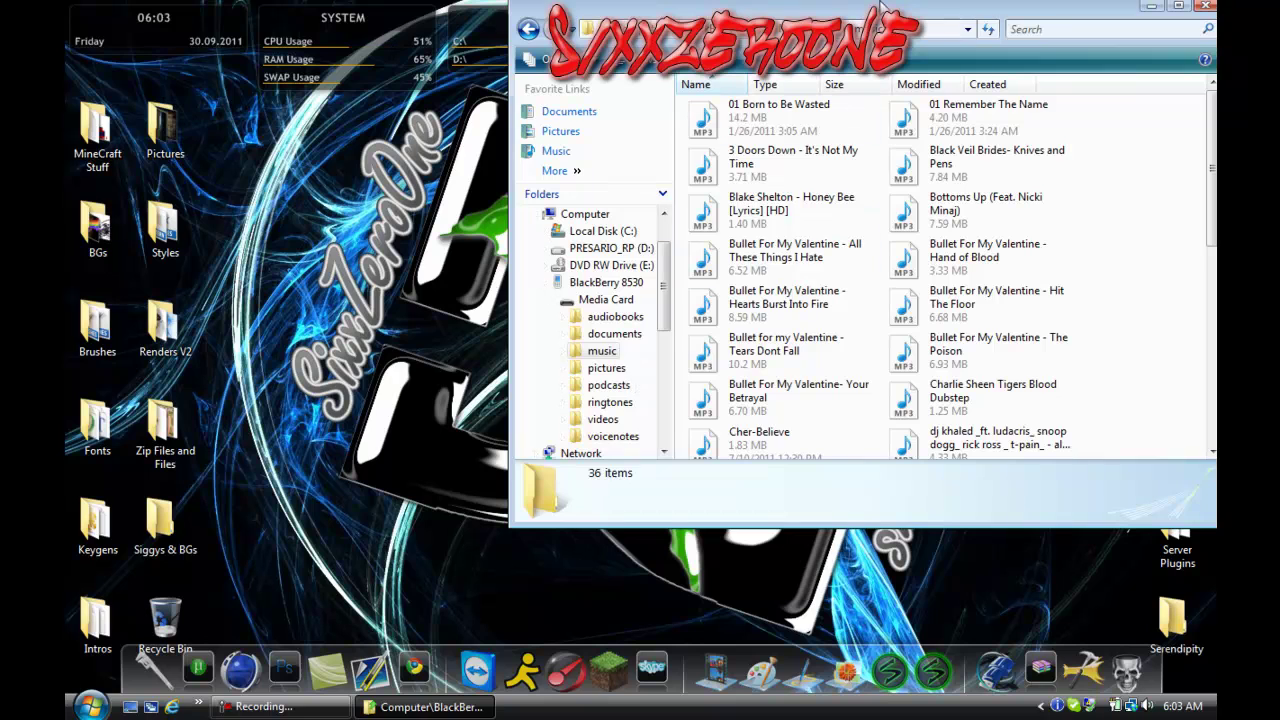
pyautogui.moveTo(881, 8); pyautogui.dragTo(950, 8)
pyautogui.moveTo(562, 347); pyautogui.dragTo(1203, 483)
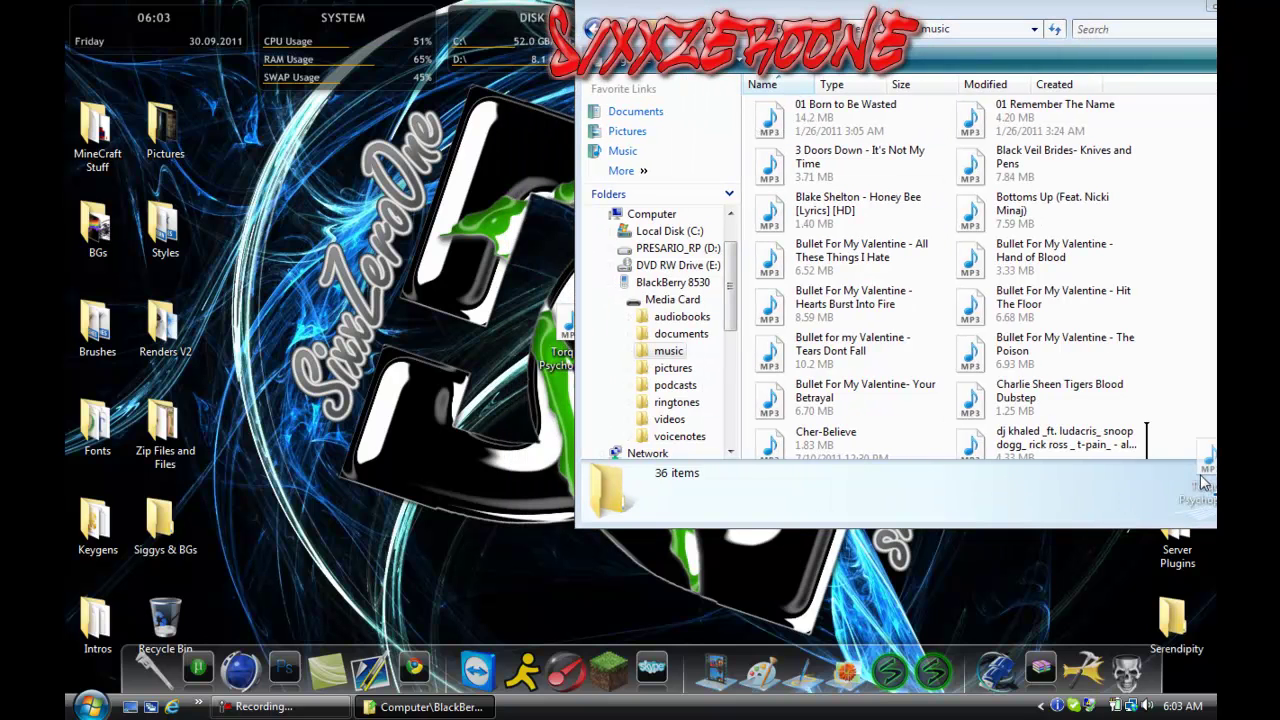
pyautogui.moveTo(1040, 35); pyautogui.dragTo(649, 77)
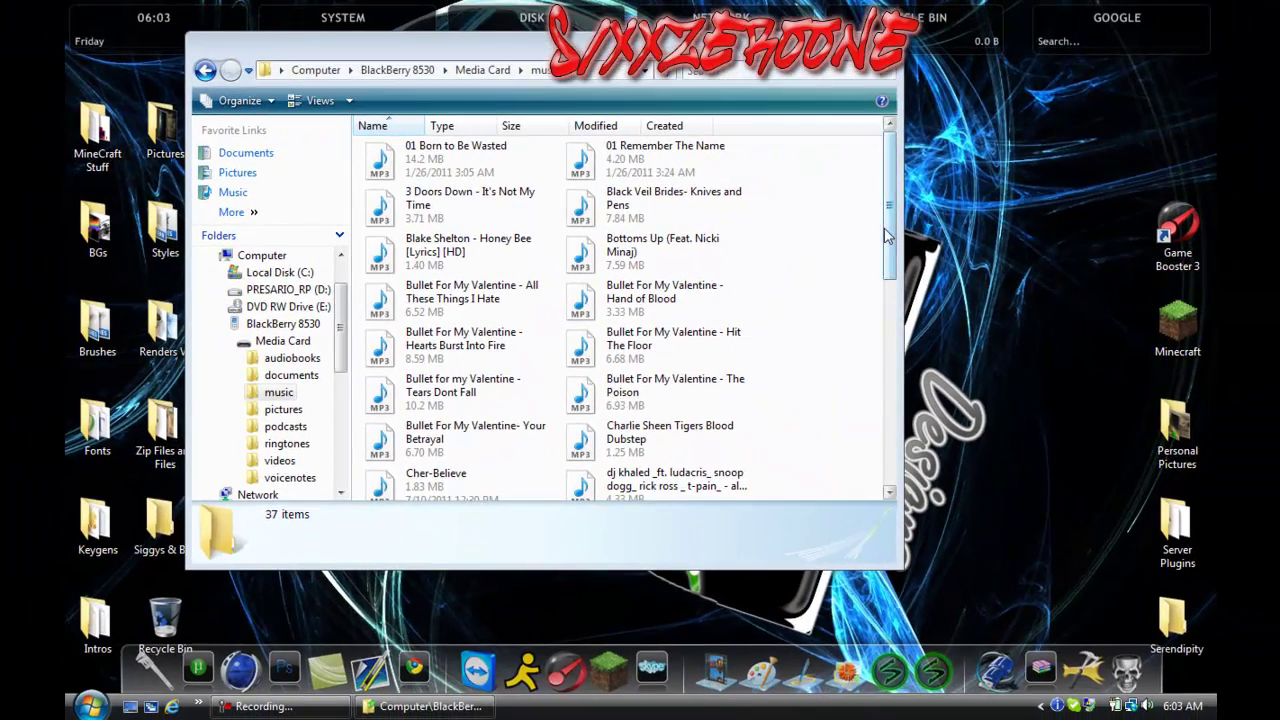
# Select the copied Torqux remix in the music list, then back out to BlackBerry 8530
pyautogui.moveTo(891, 232); pyautogui.dragTo(878, 476)
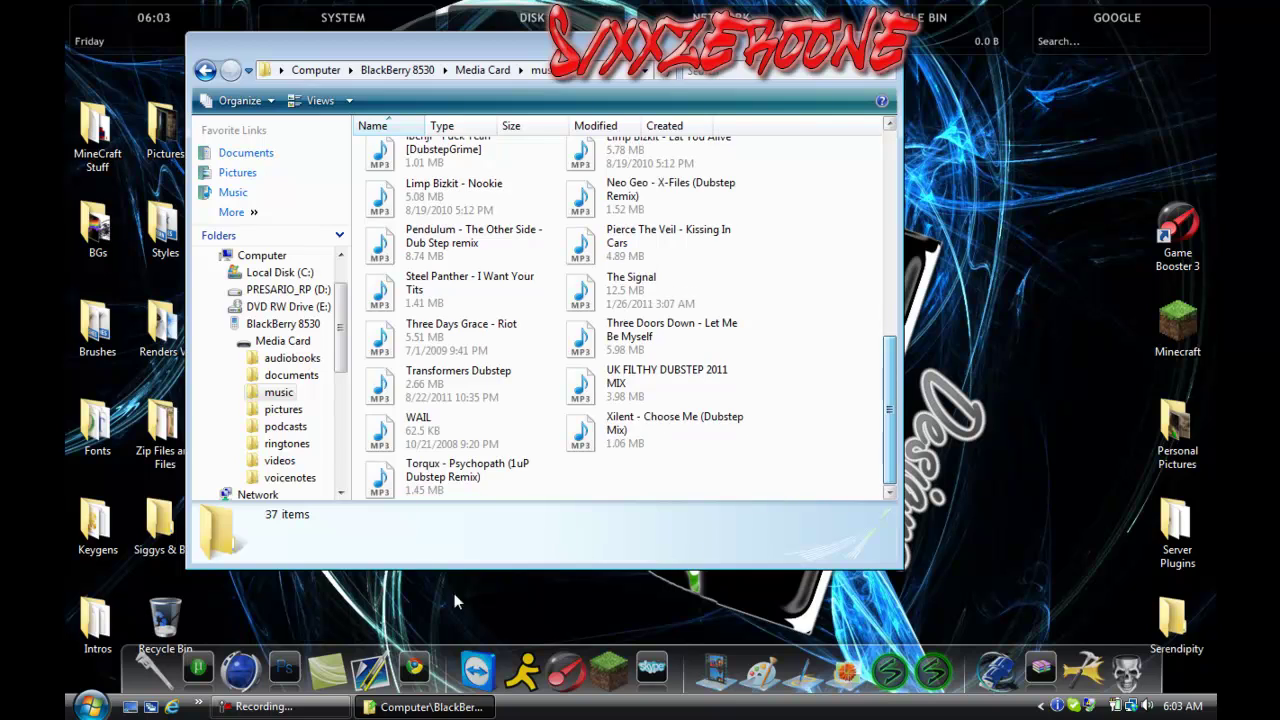
pyautogui.click(466, 472)
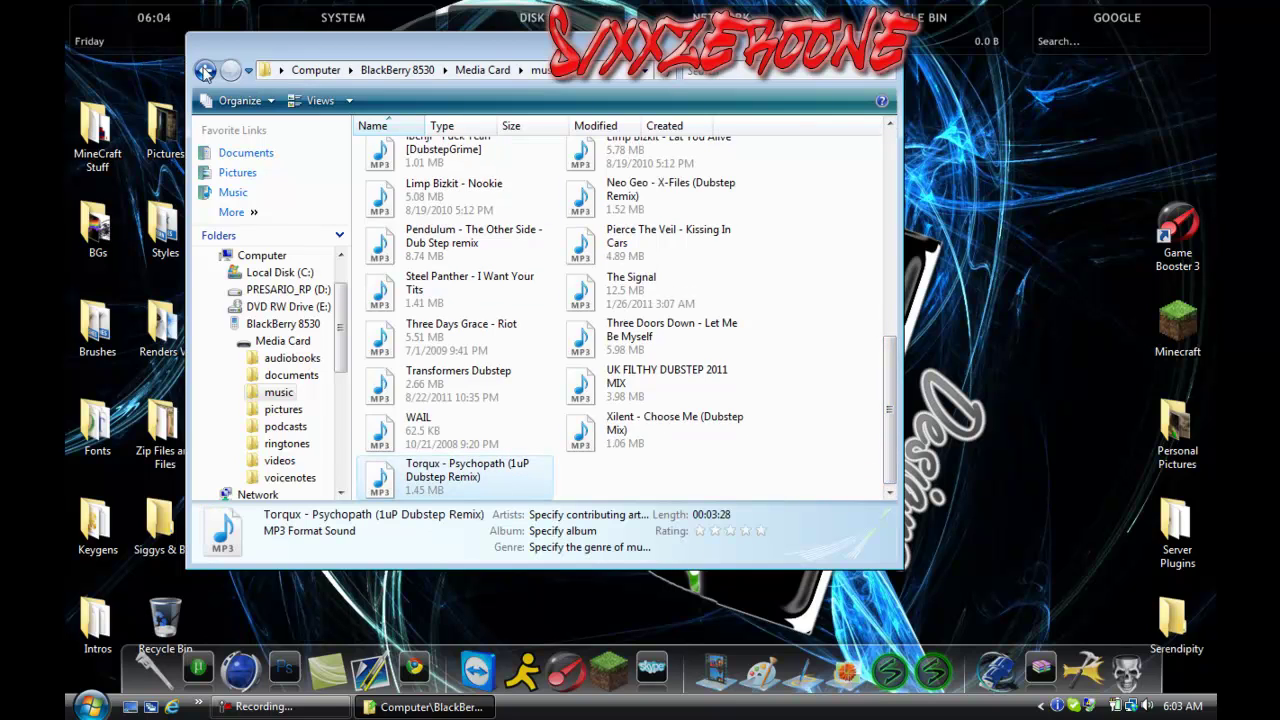
pyautogui.click(204, 70)
pyautogui.click(204, 70)
# Look through the Media Card's pictures, ringtones and empty audiobooks folders
pyautogui.doubleClick(440, 157)
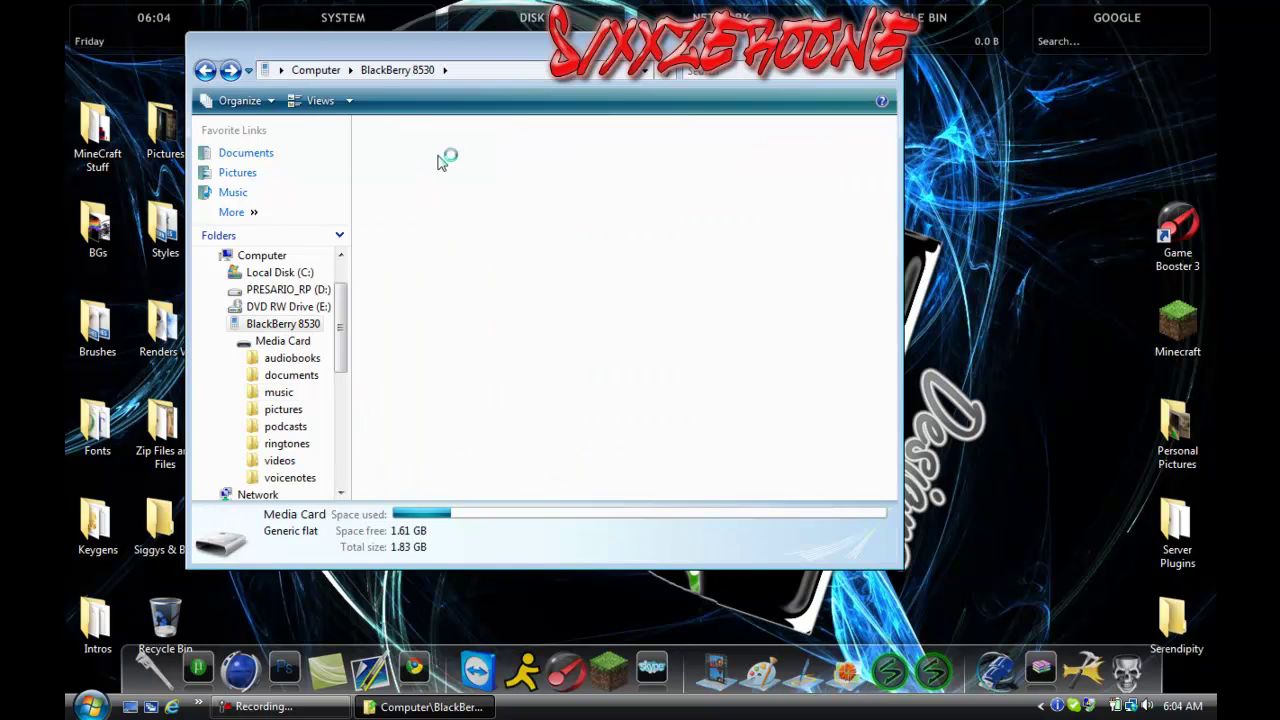
pyautogui.doubleClick(672, 222)
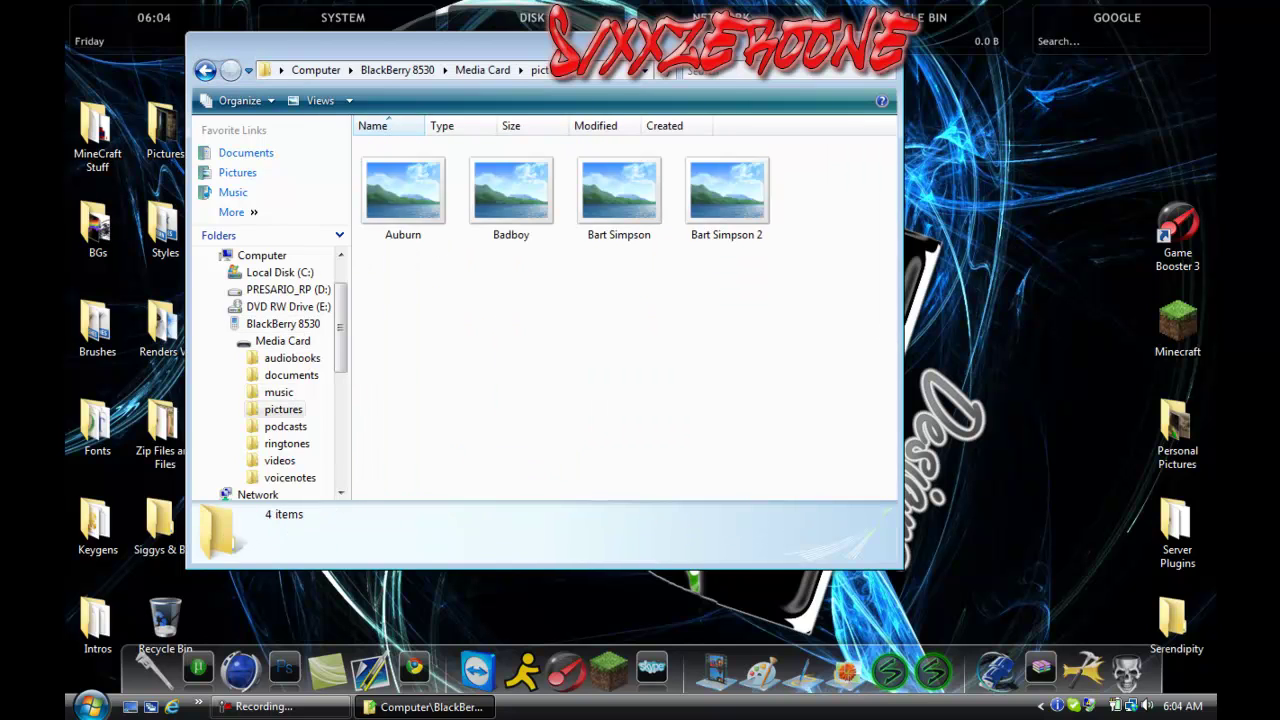
pyautogui.click(204, 70)
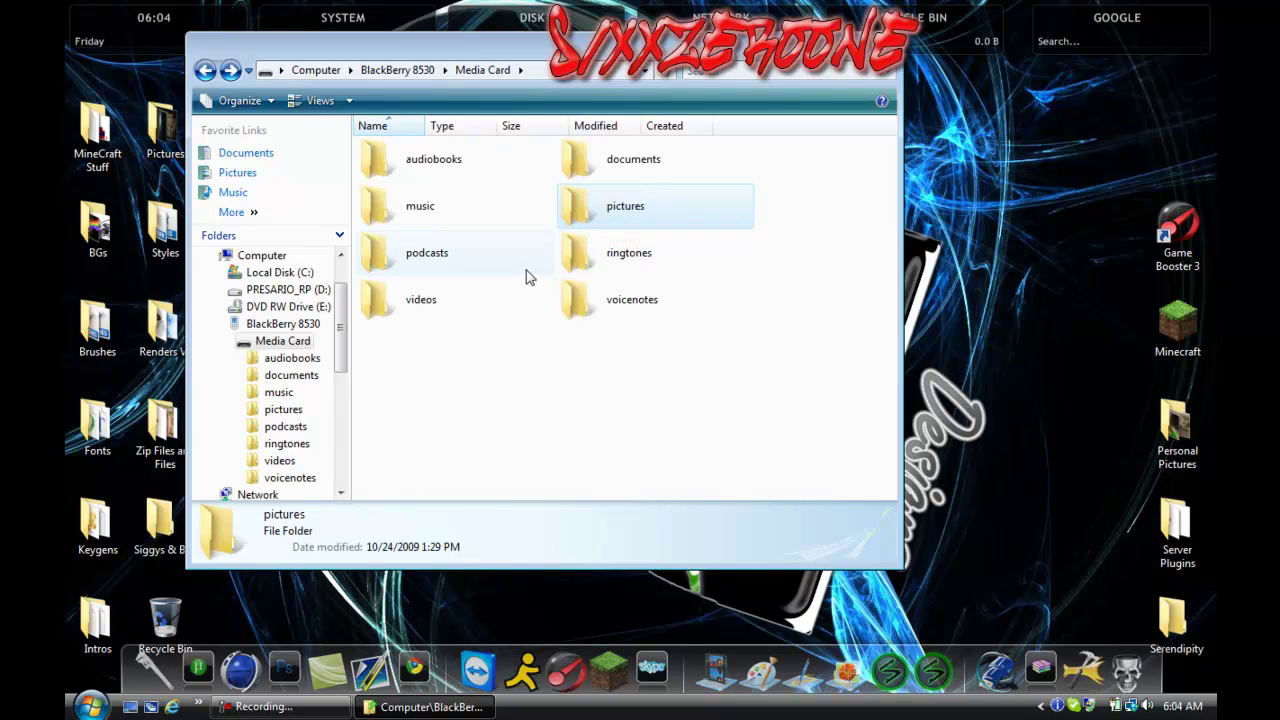
pyautogui.doubleClick(617, 255)
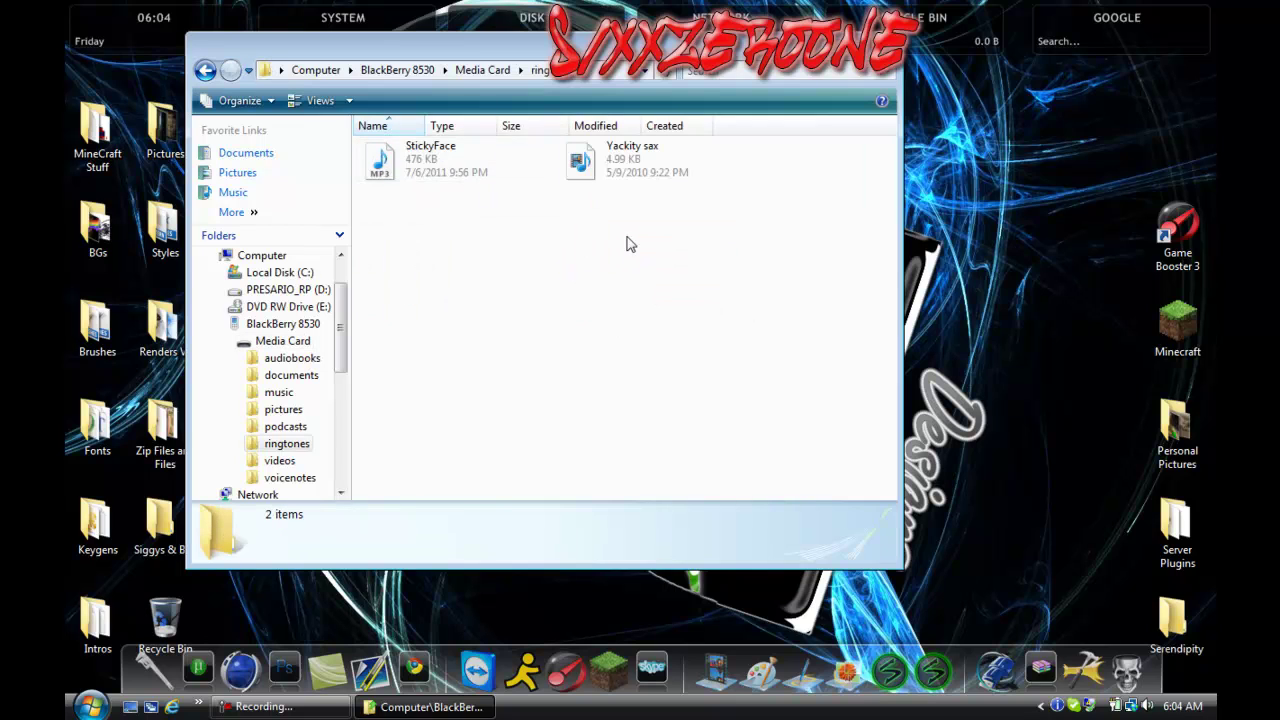
pyautogui.click(205, 70)
pyautogui.doubleClick(447, 160)
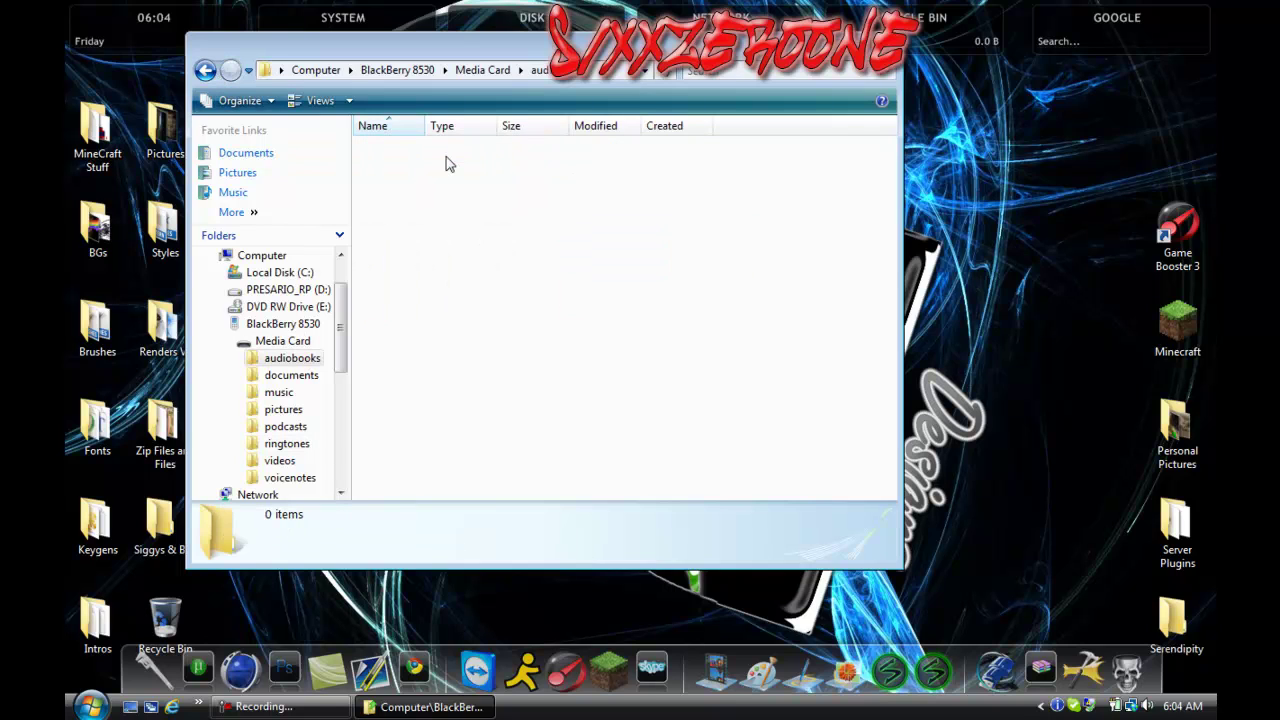
pyautogui.click(207, 71)
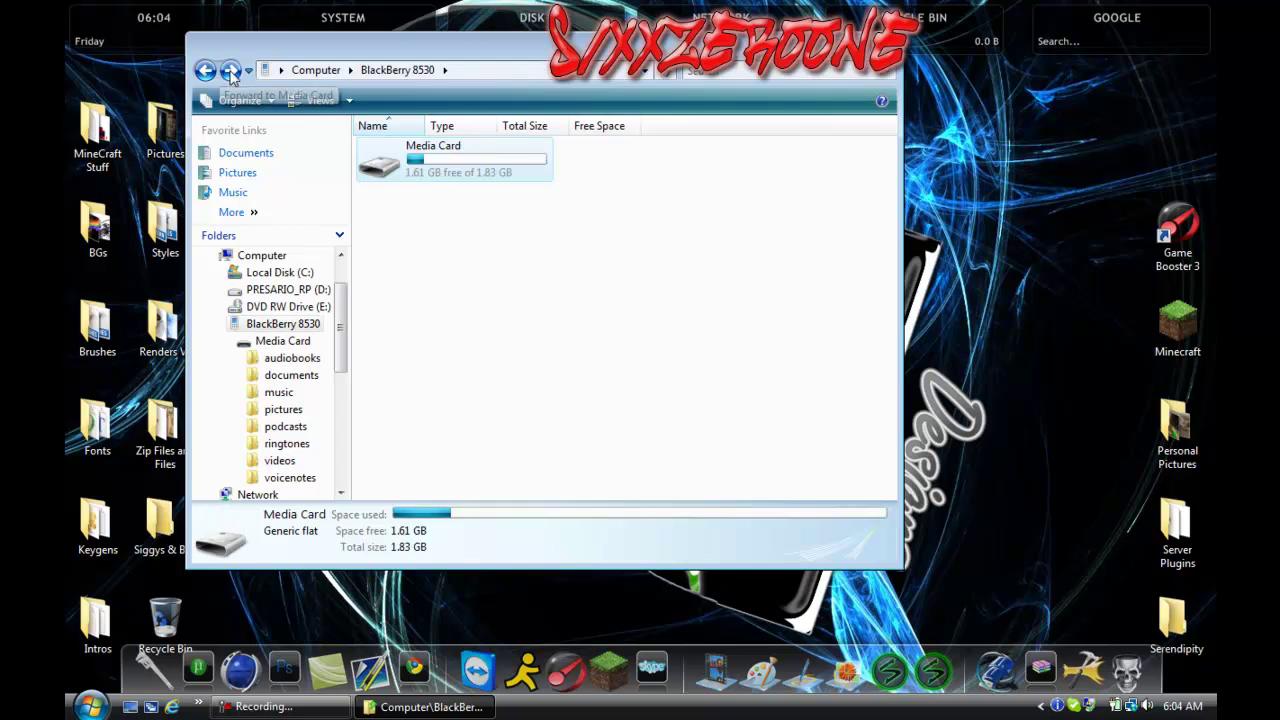
# Check the empty documents folder and the videos folder, ending in voicenotes with its single voice note
pyautogui.doubleClick(663, 177)
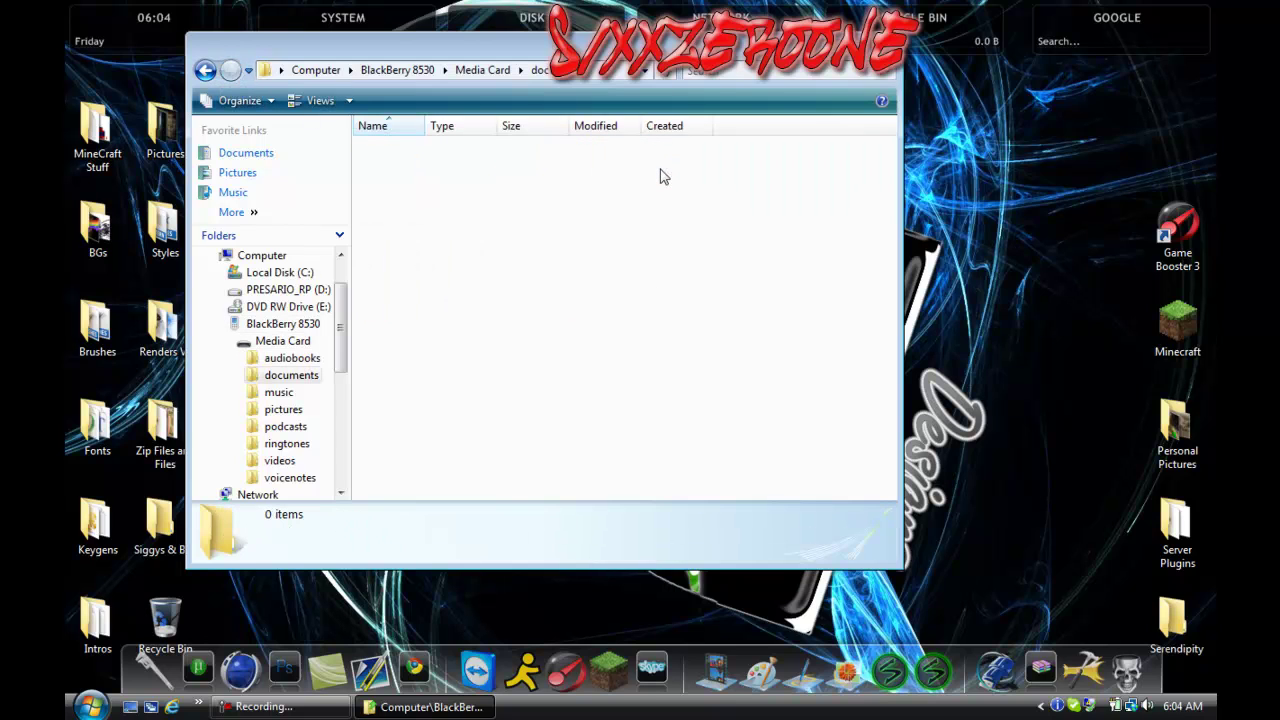
pyautogui.click(206, 70)
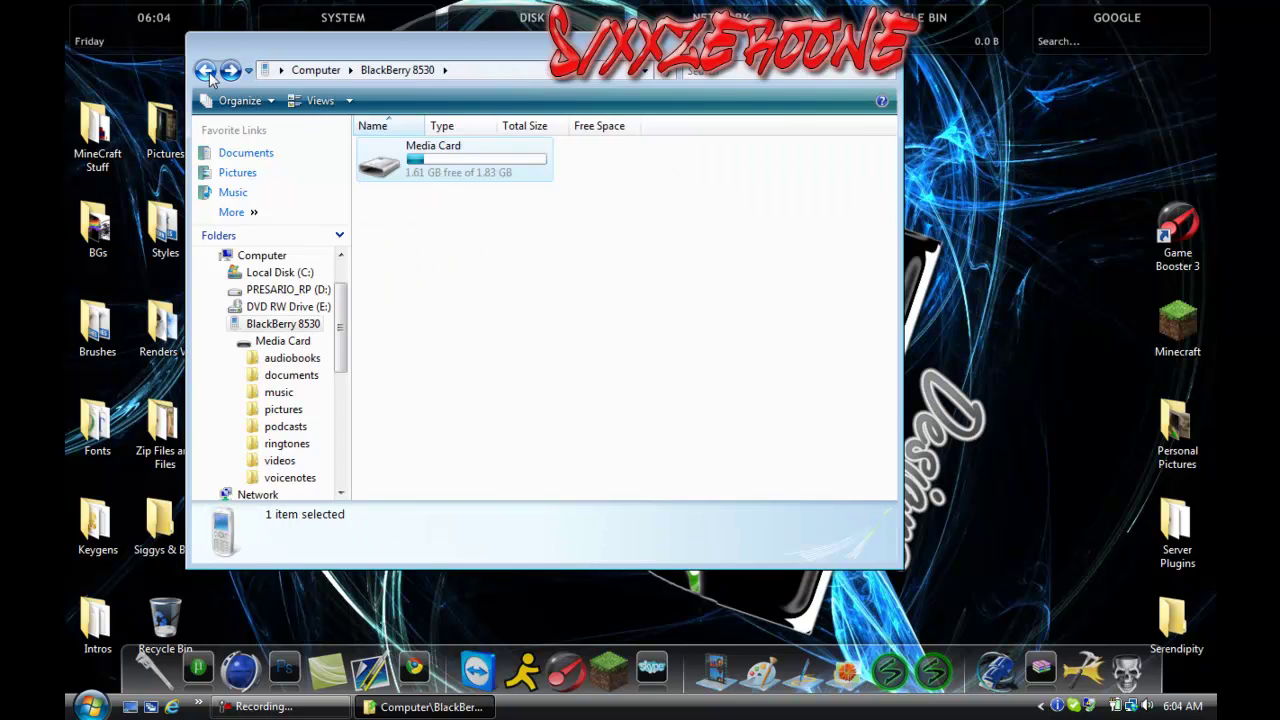
pyautogui.doubleClick(460, 155)
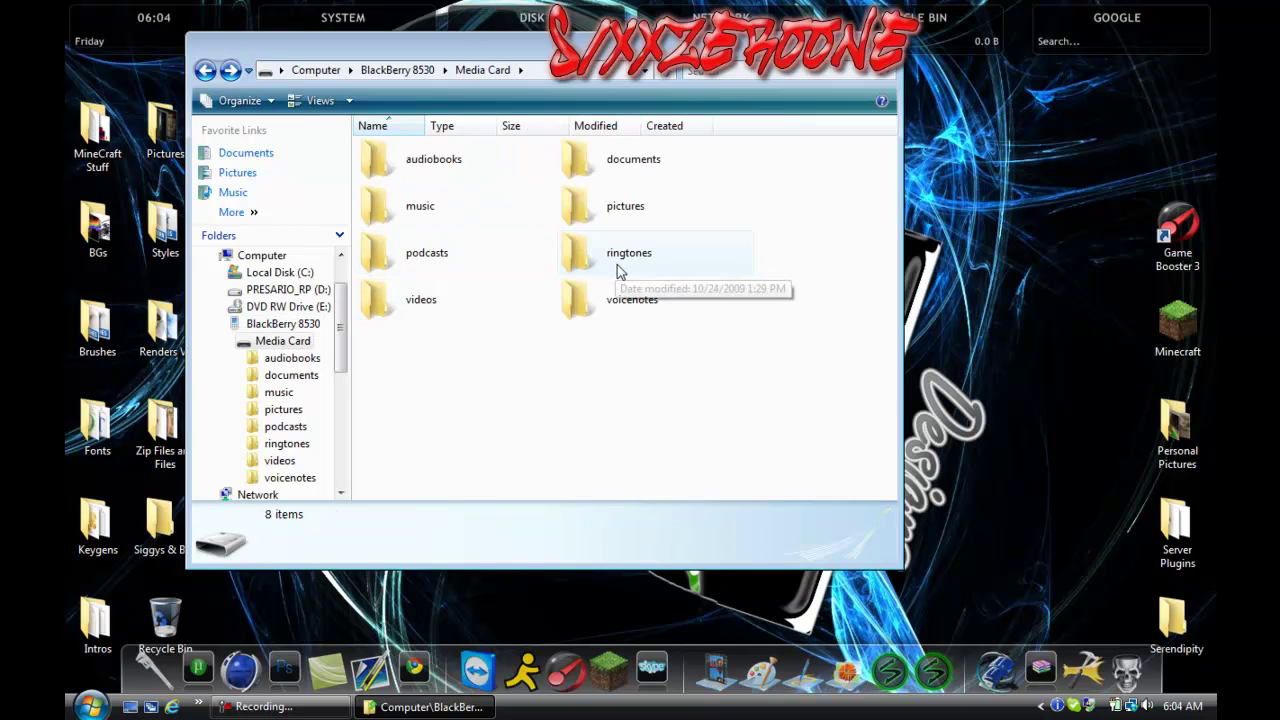
pyautogui.doubleClick(463, 306)
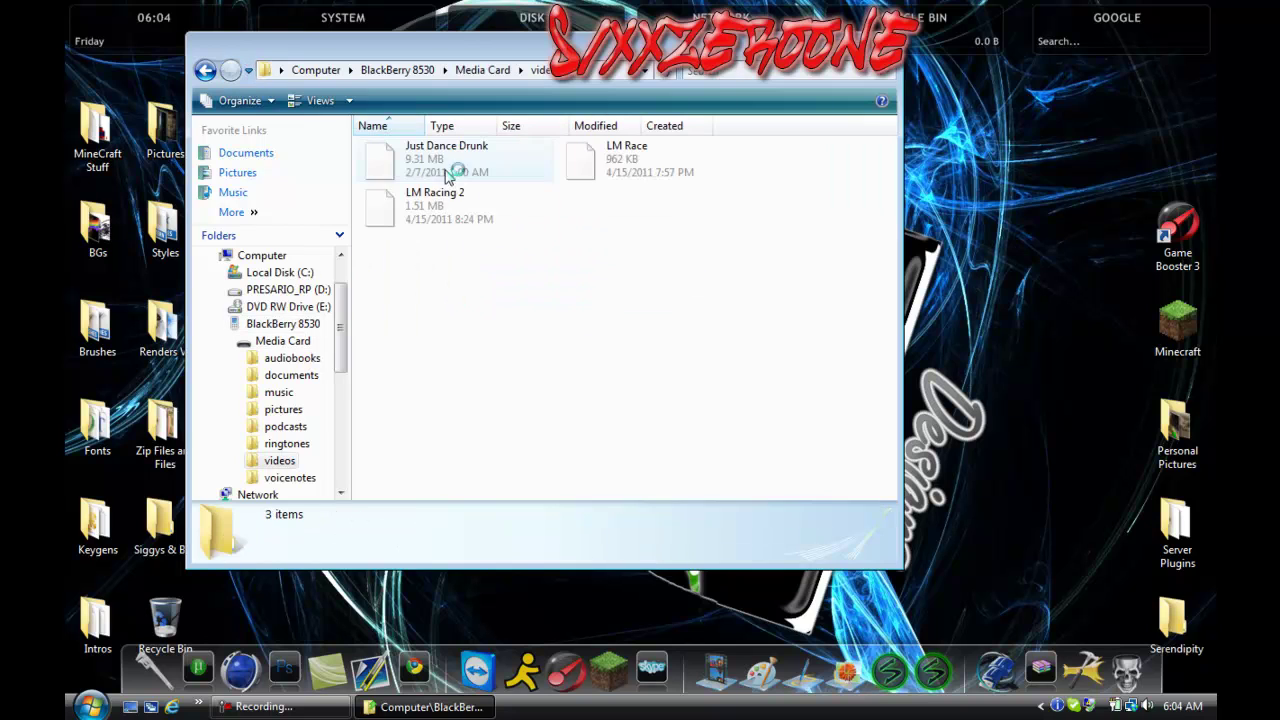
pyautogui.click(203, 70)
pyautogui.doubleClick(651, 306)
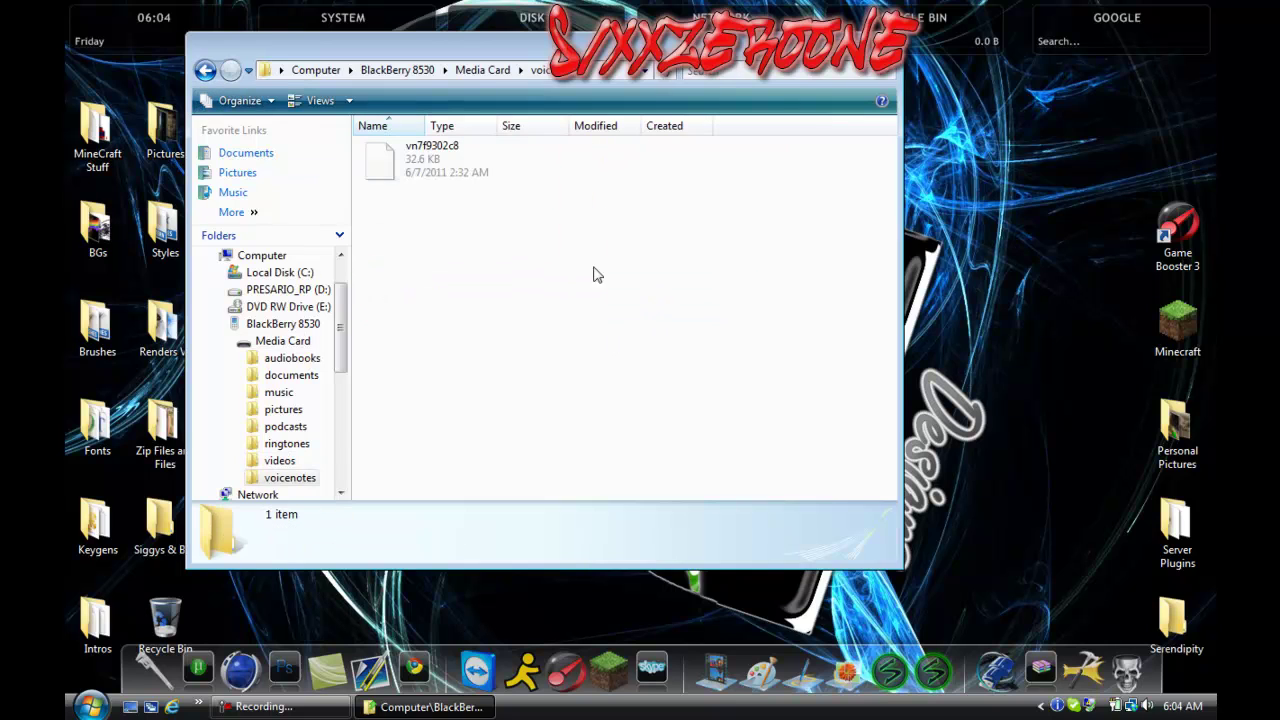
pyautogui.rightClick(436, 153)
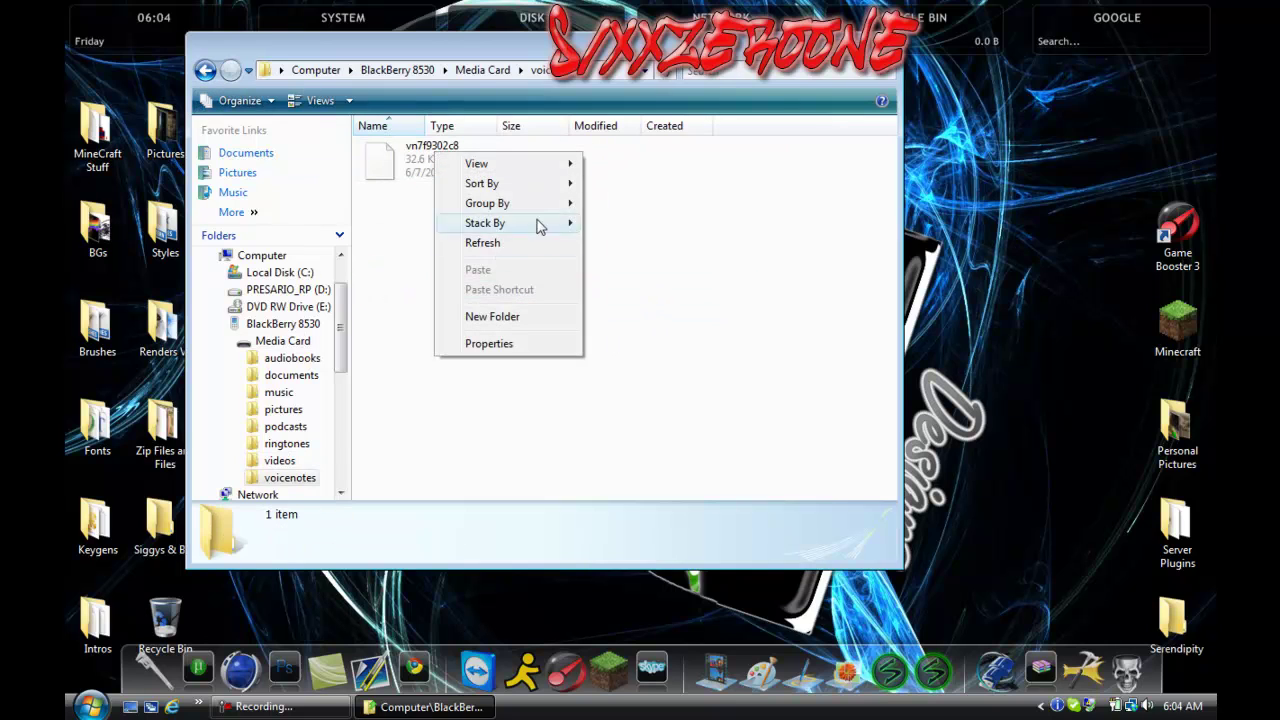